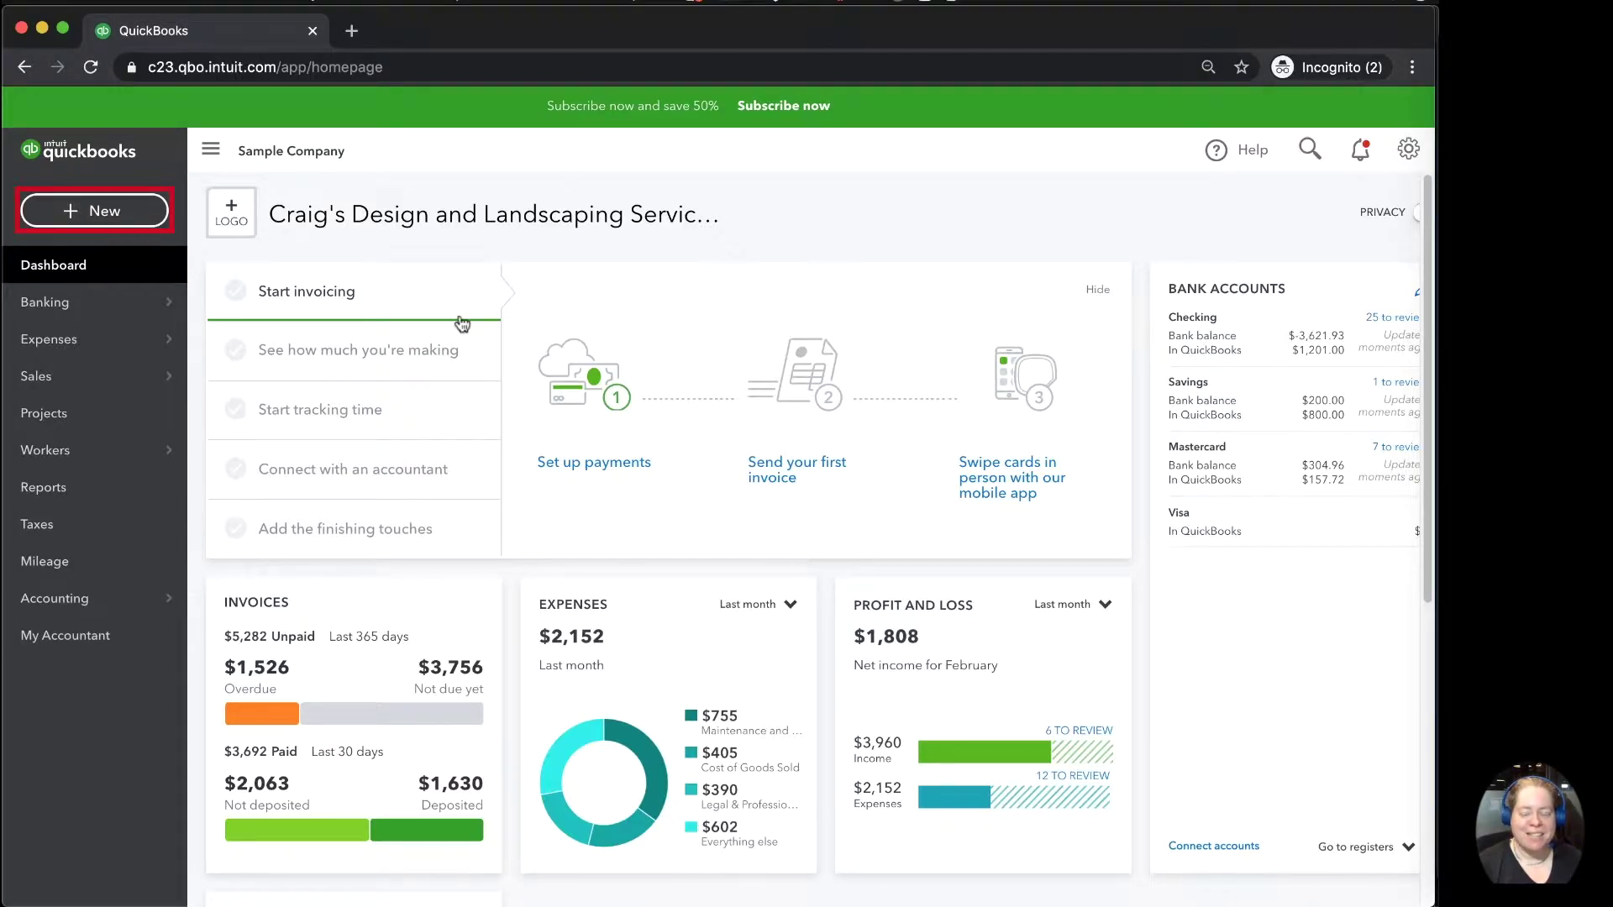
Start a new invoice for Cool Cars with Concrete on the first line
{"action": "left_click", "coordinate": [119, 224]}
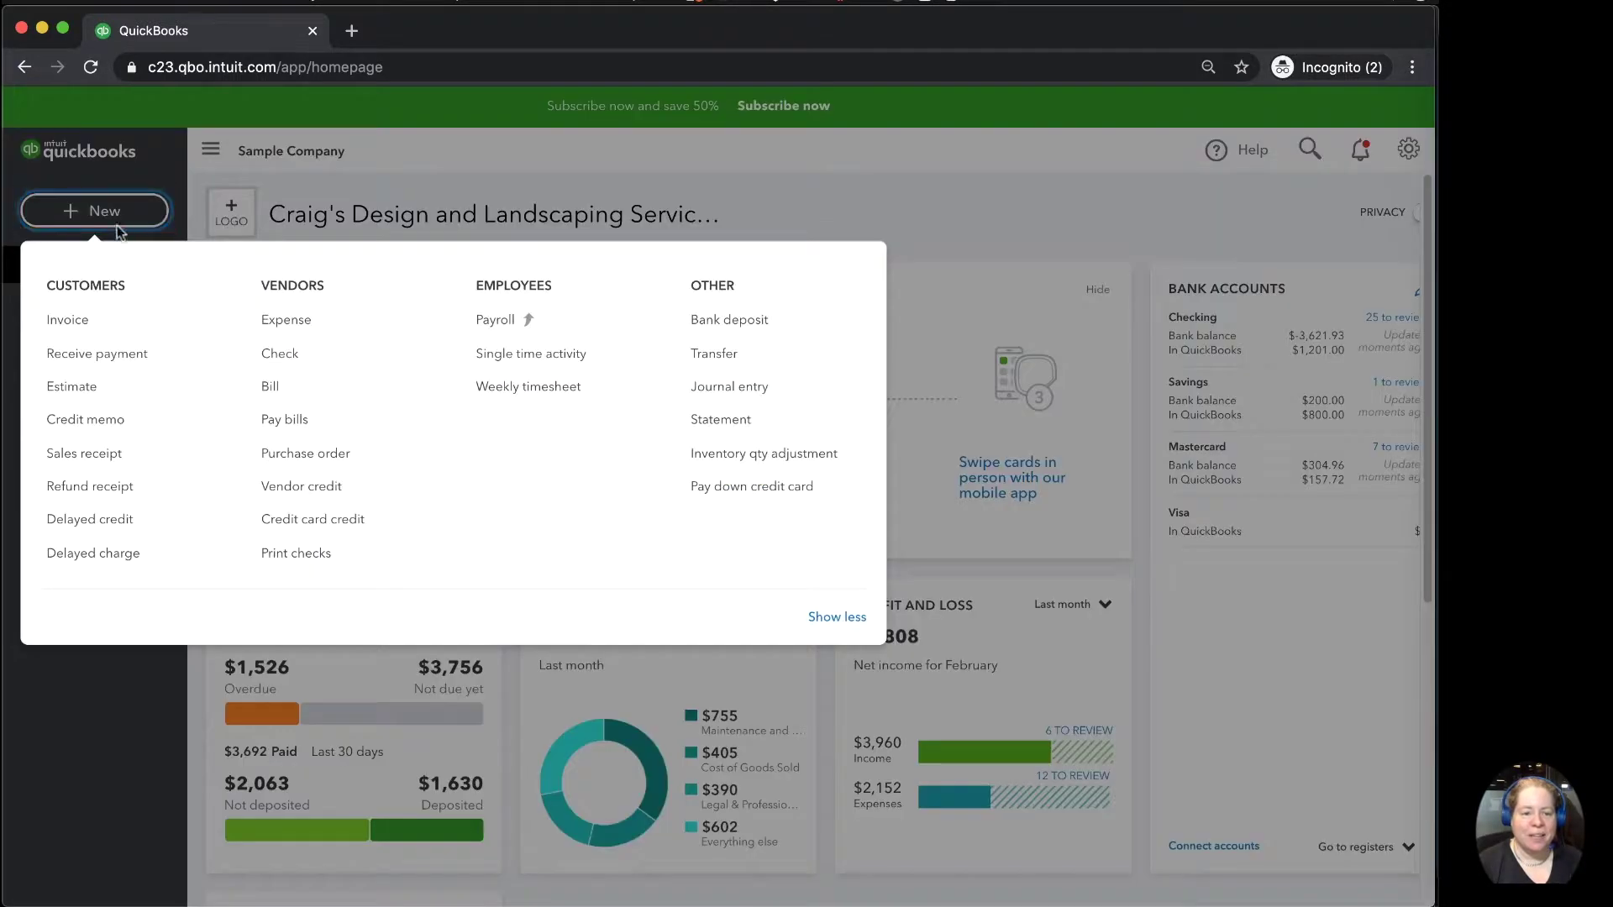
{"action": "left_click", "coordinate": [80, 327]}
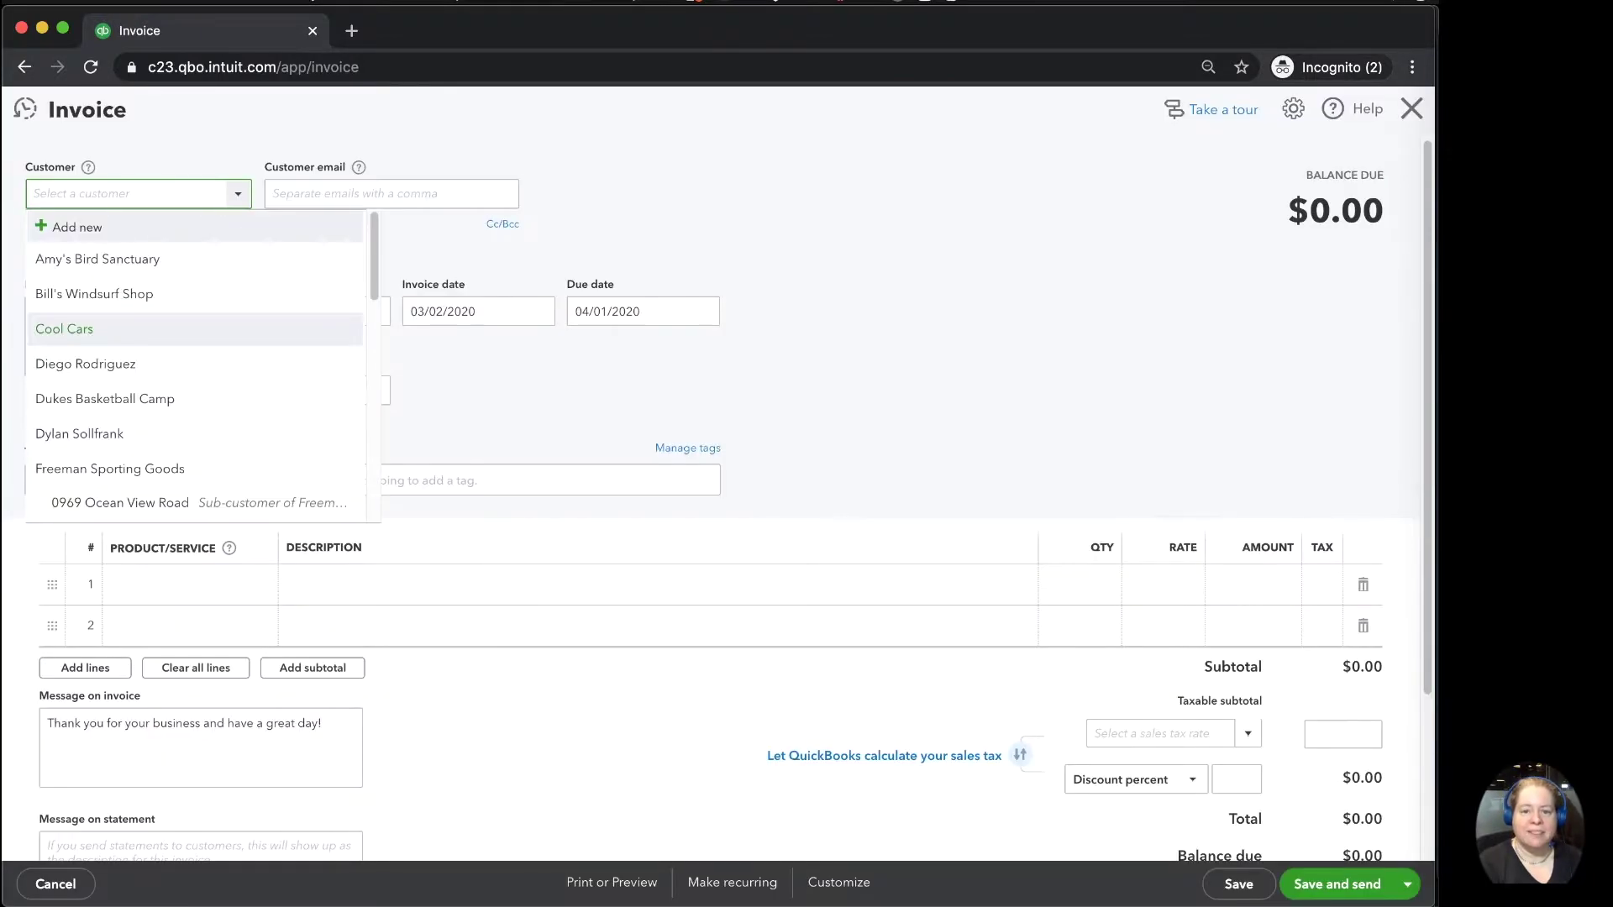
{"action": "type", "text": "cool"}
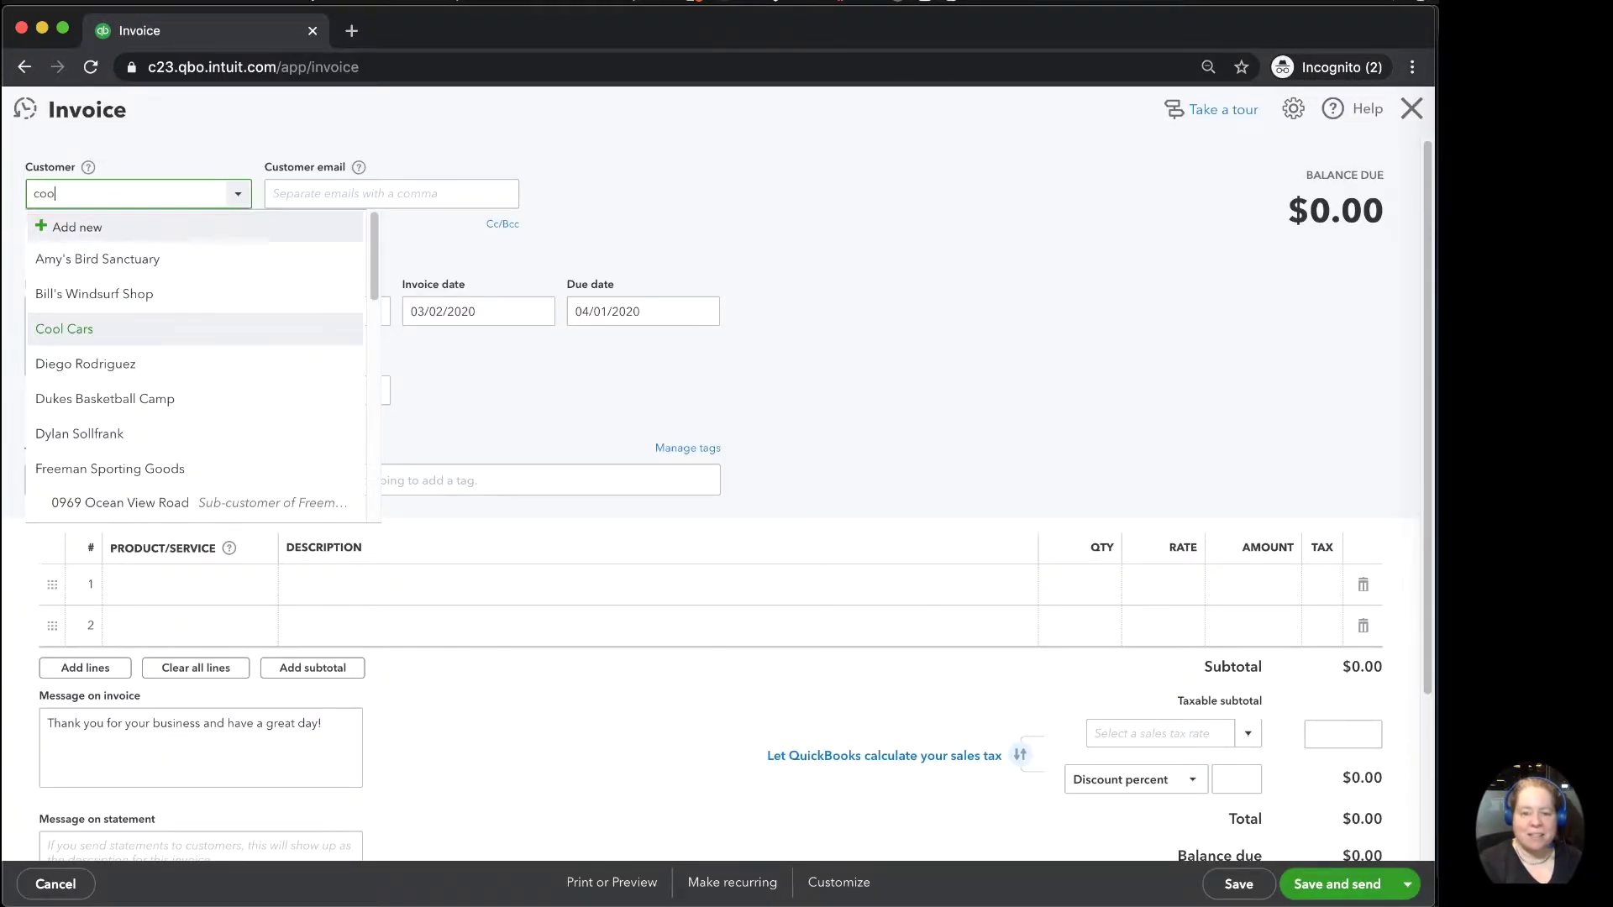
{"action": "key", "text": "Tab"}
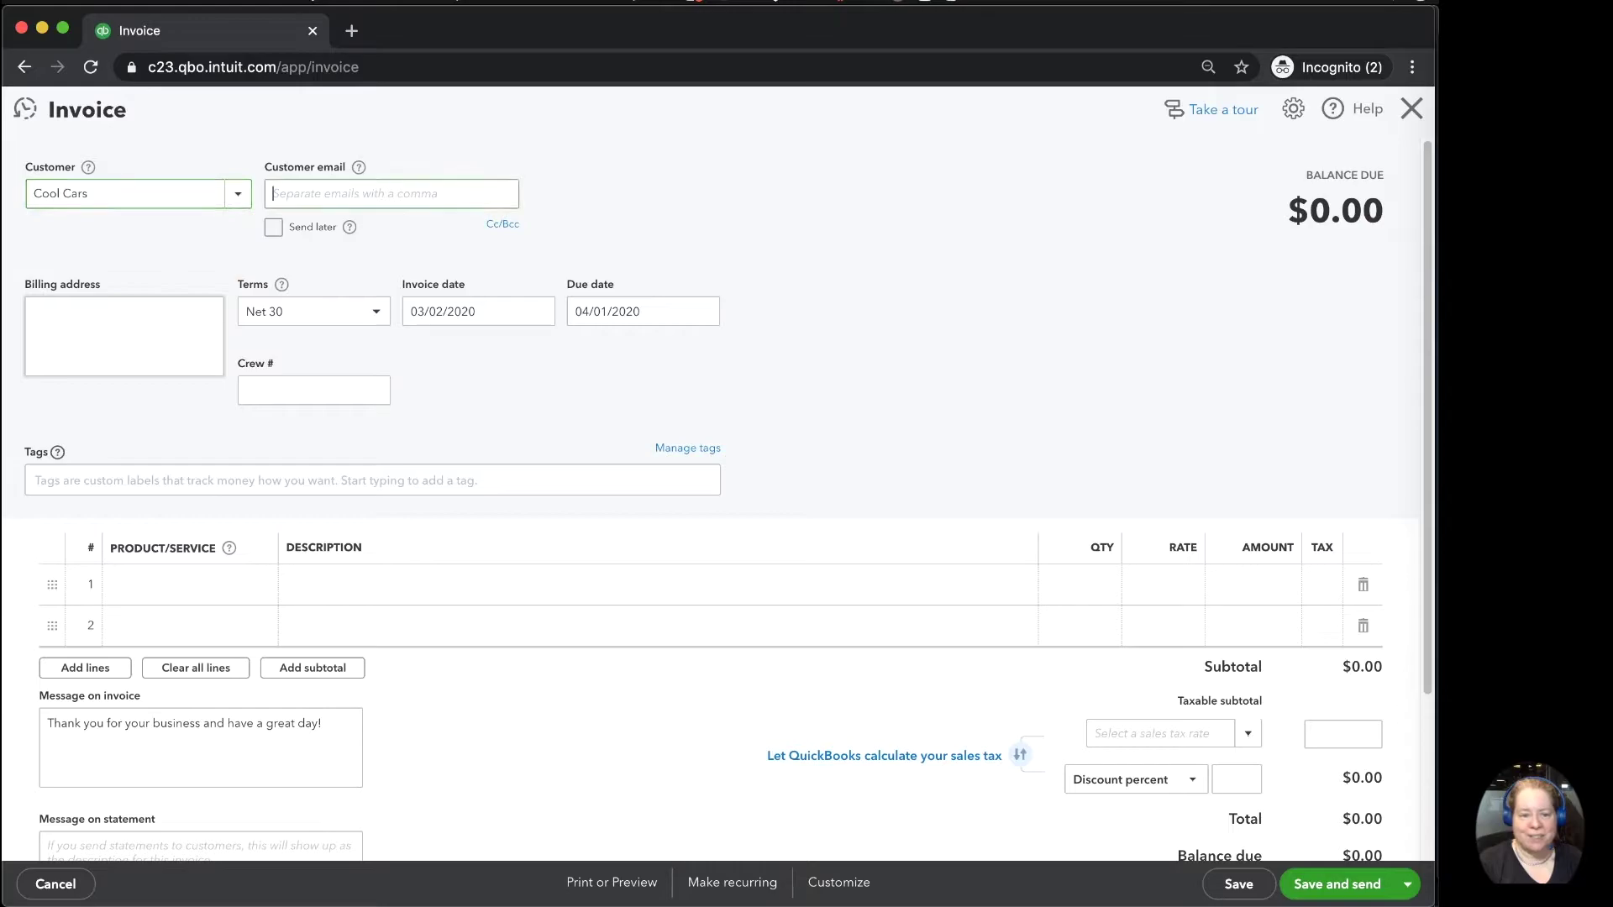
{"action": "left_click", "coordinate": [158, 593]}
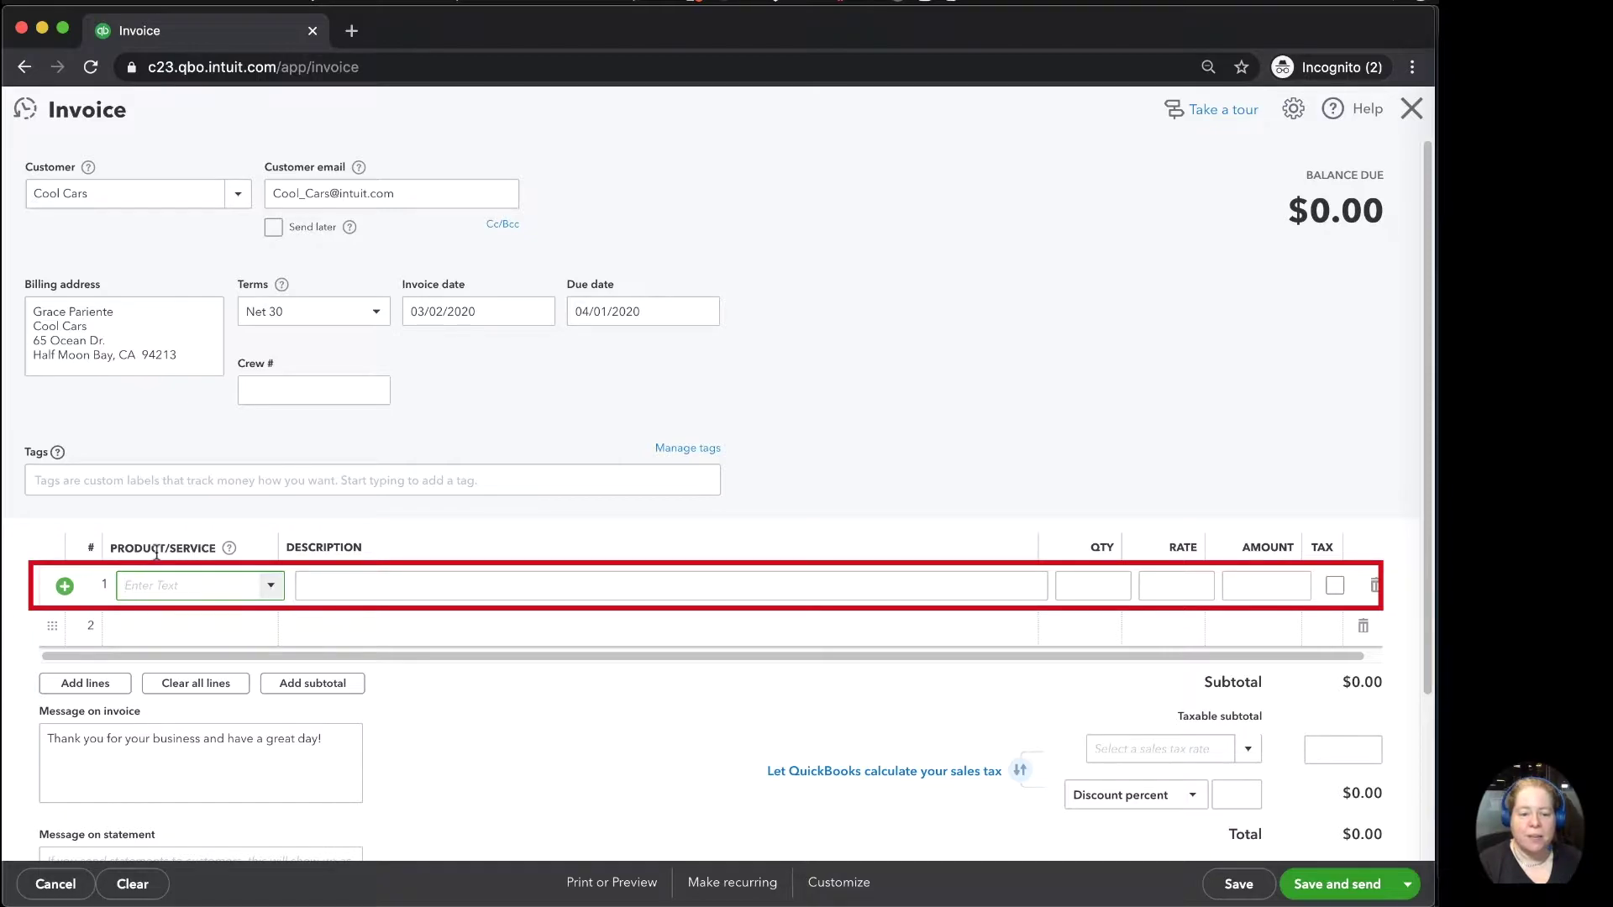
{"action": "left_click", "coordinate": [271, 587]}
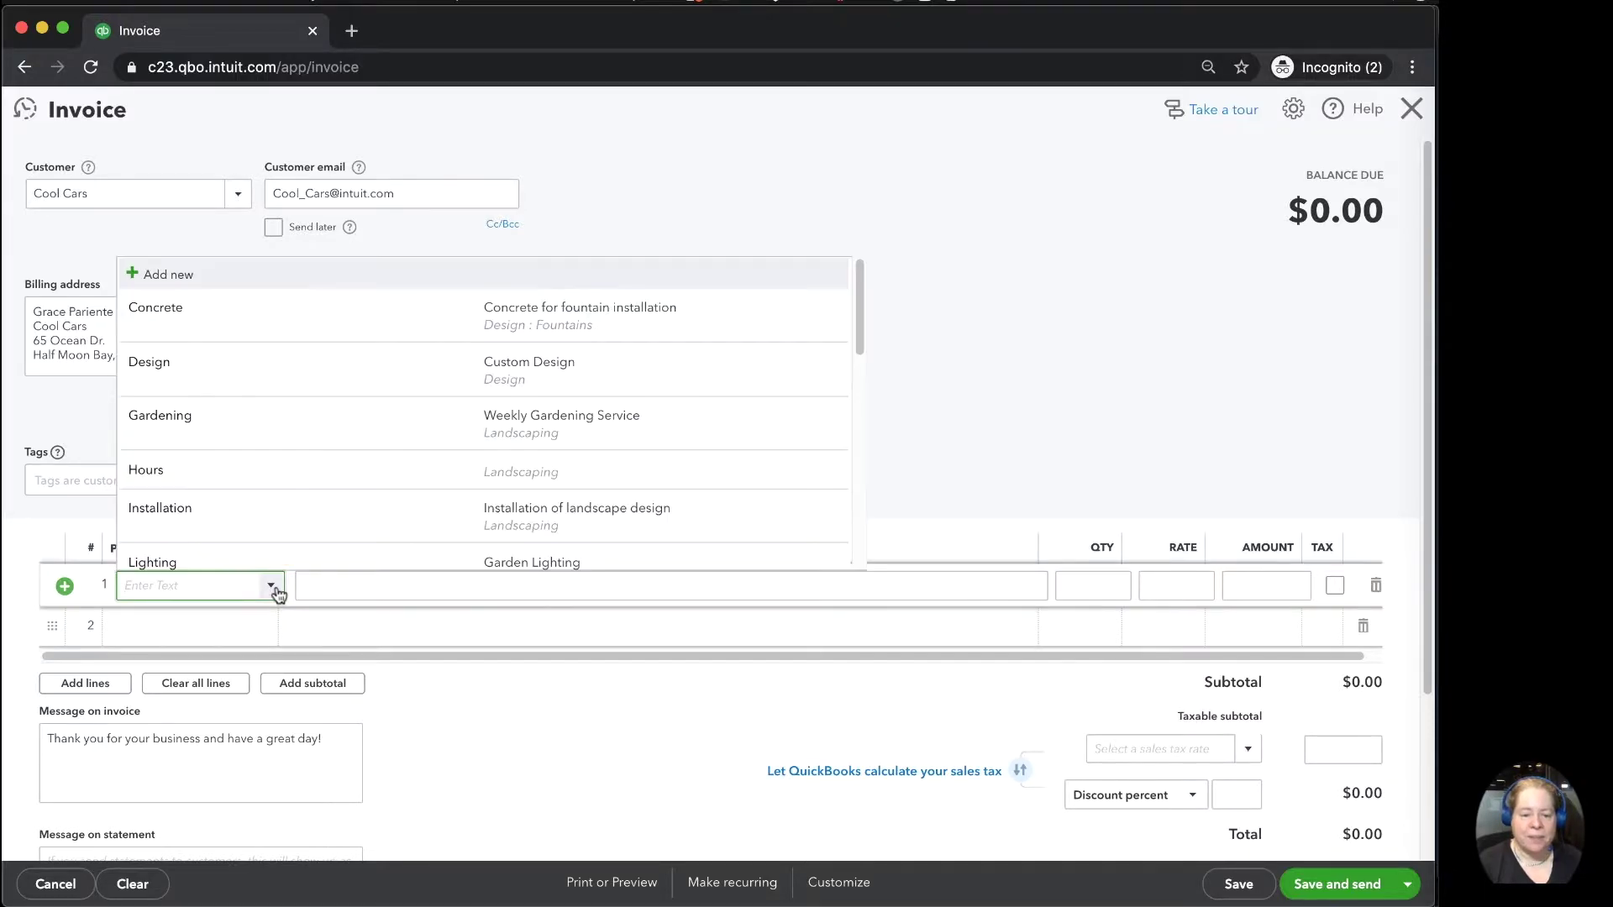
{"action": "left_click", "coordinate": [195, 336]}
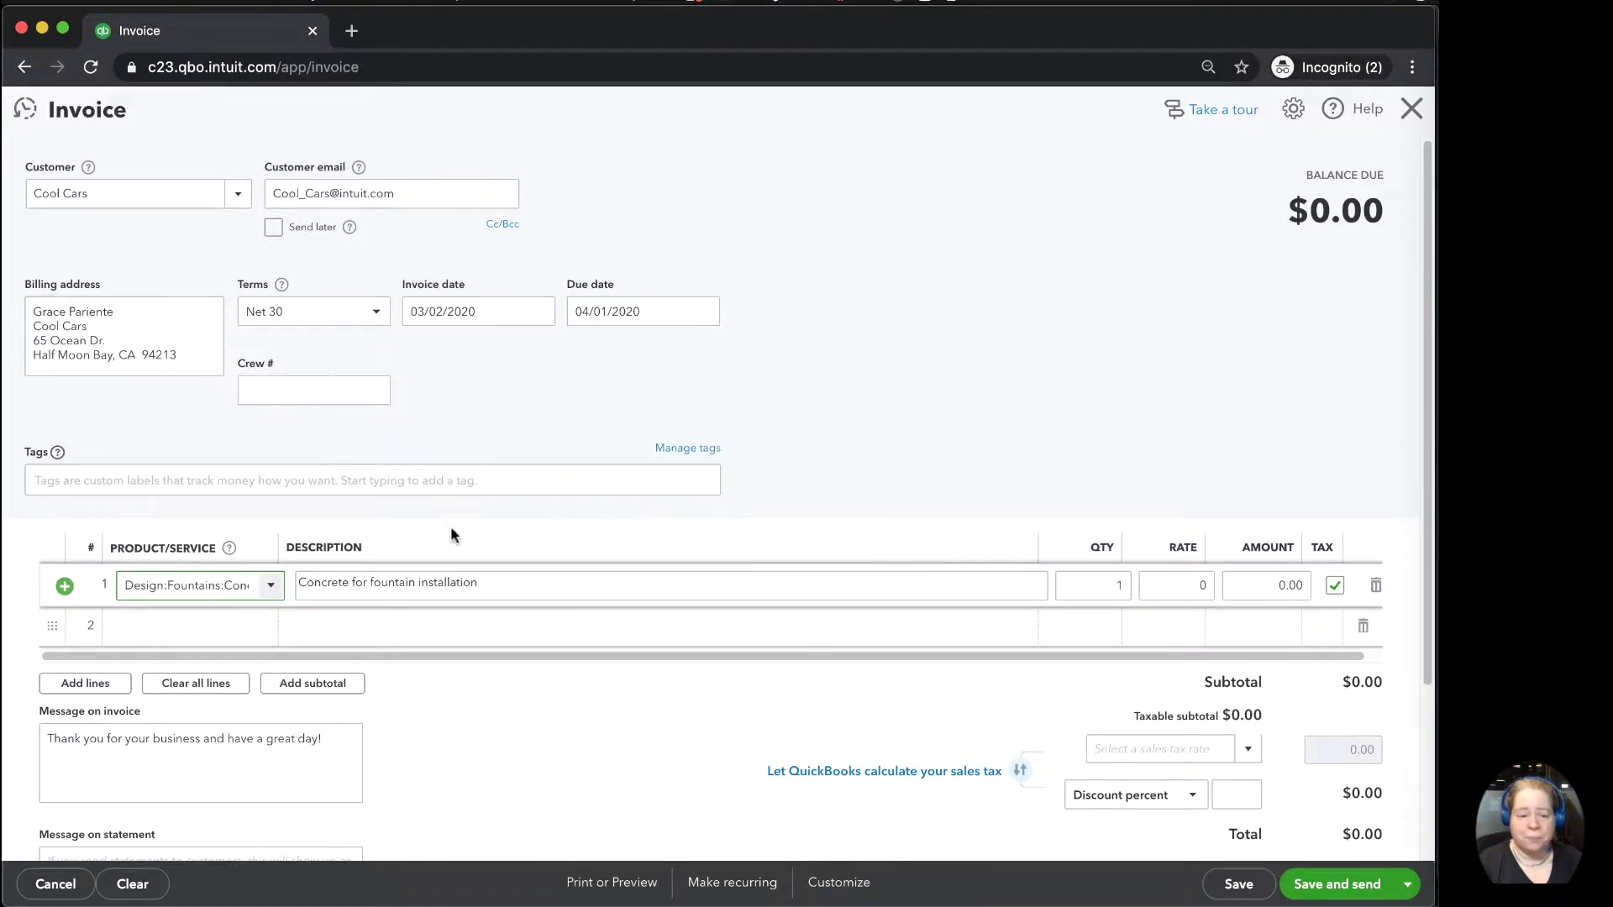
Set the Concrete line's rate to 100 and save the $100.00 invoice
{"action": "left_click", "coordinate": [1084, 586]}
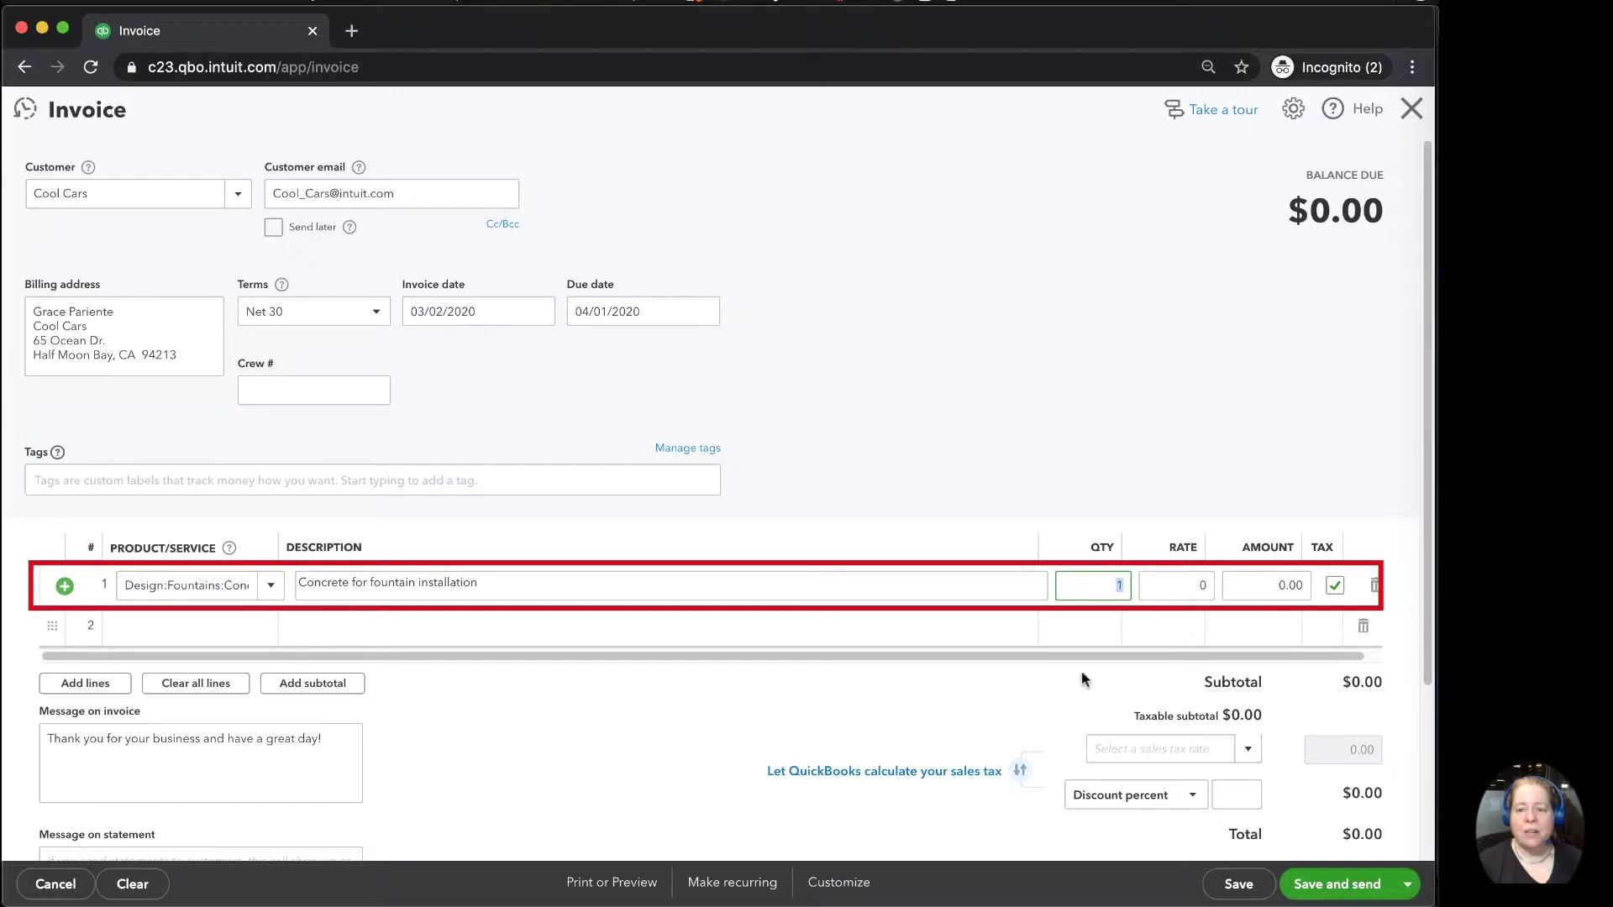
{"action": "key", "text": "Tab"}
{"action": "type", "text": "100"}
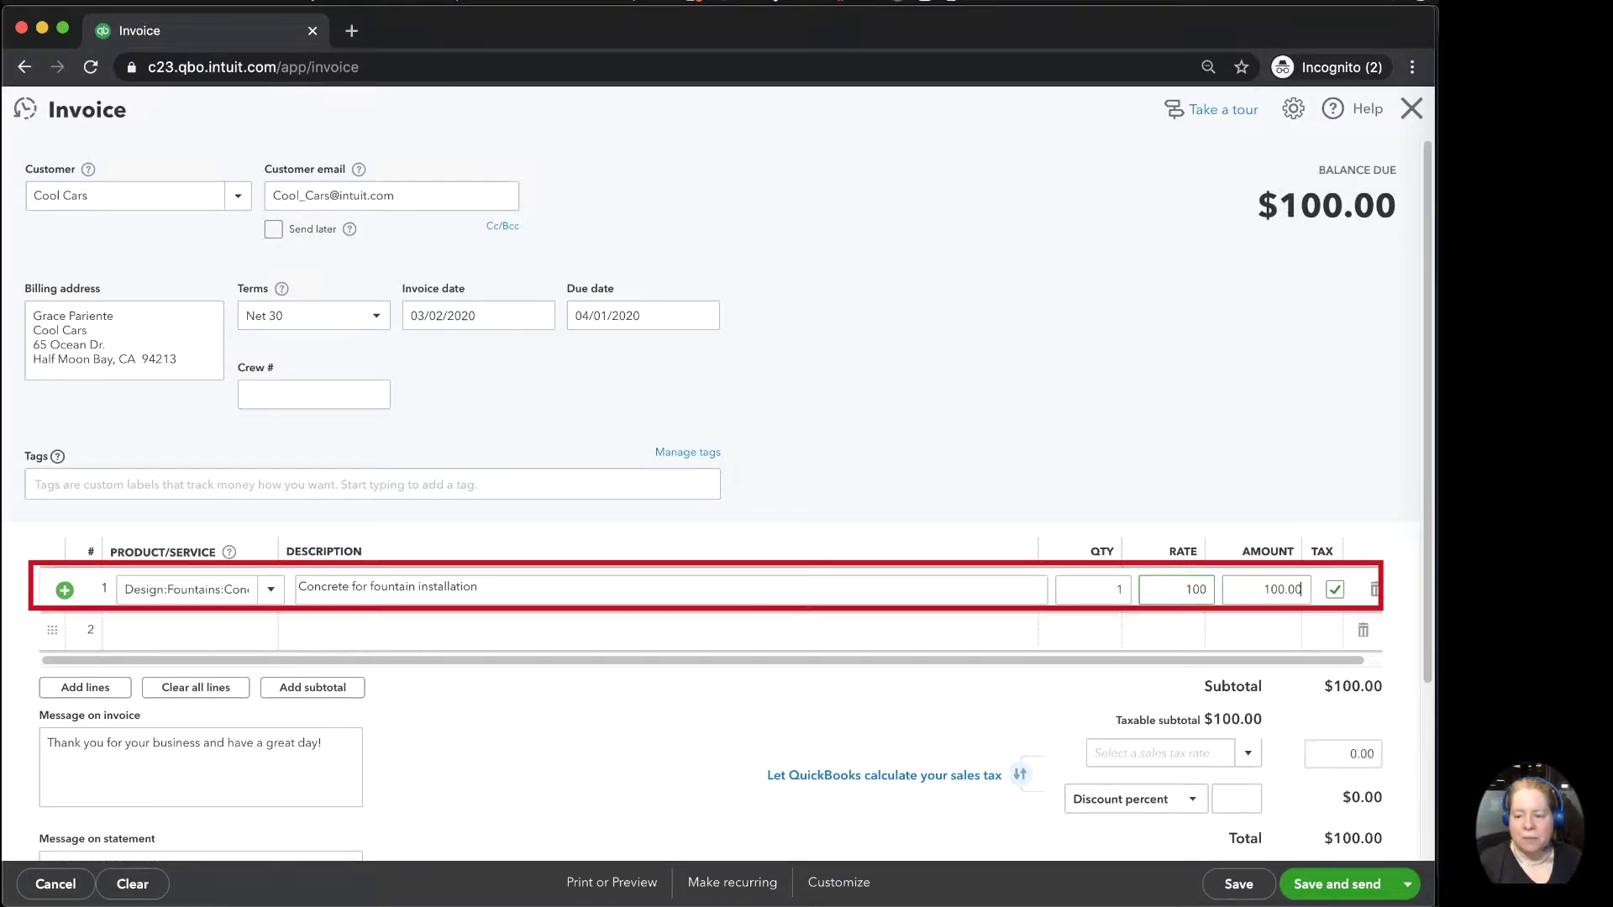
{"action": "key", "text": "Tab"}
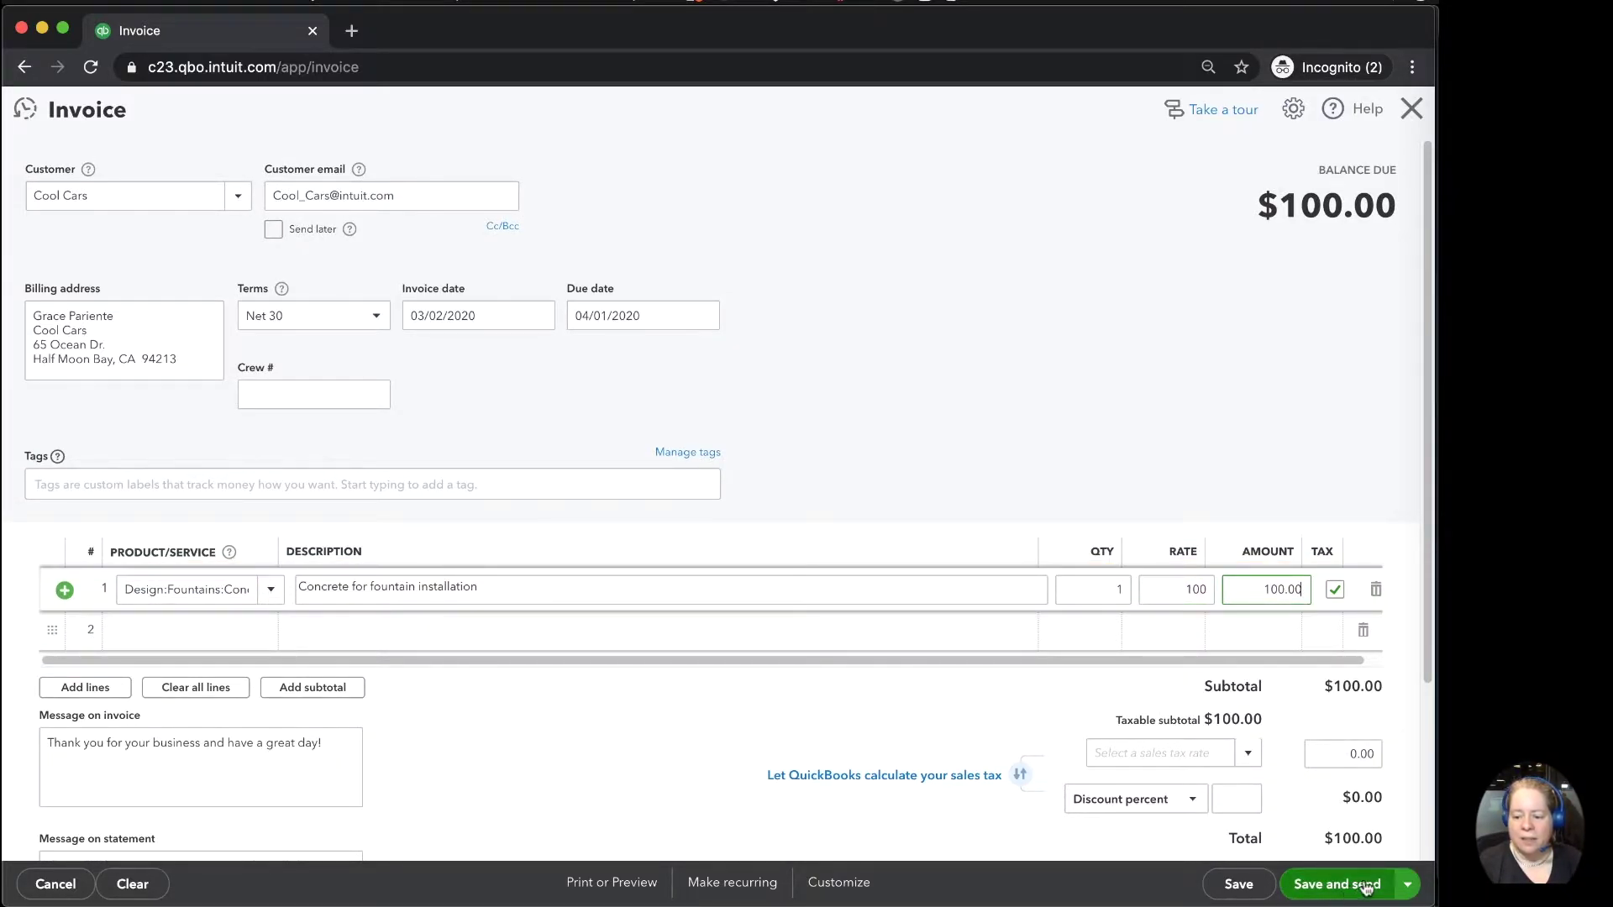
{"action": "left_click", "coordinate": [1407, 884]}
{"action": "left_click", "coordinate": [1317, 834]}
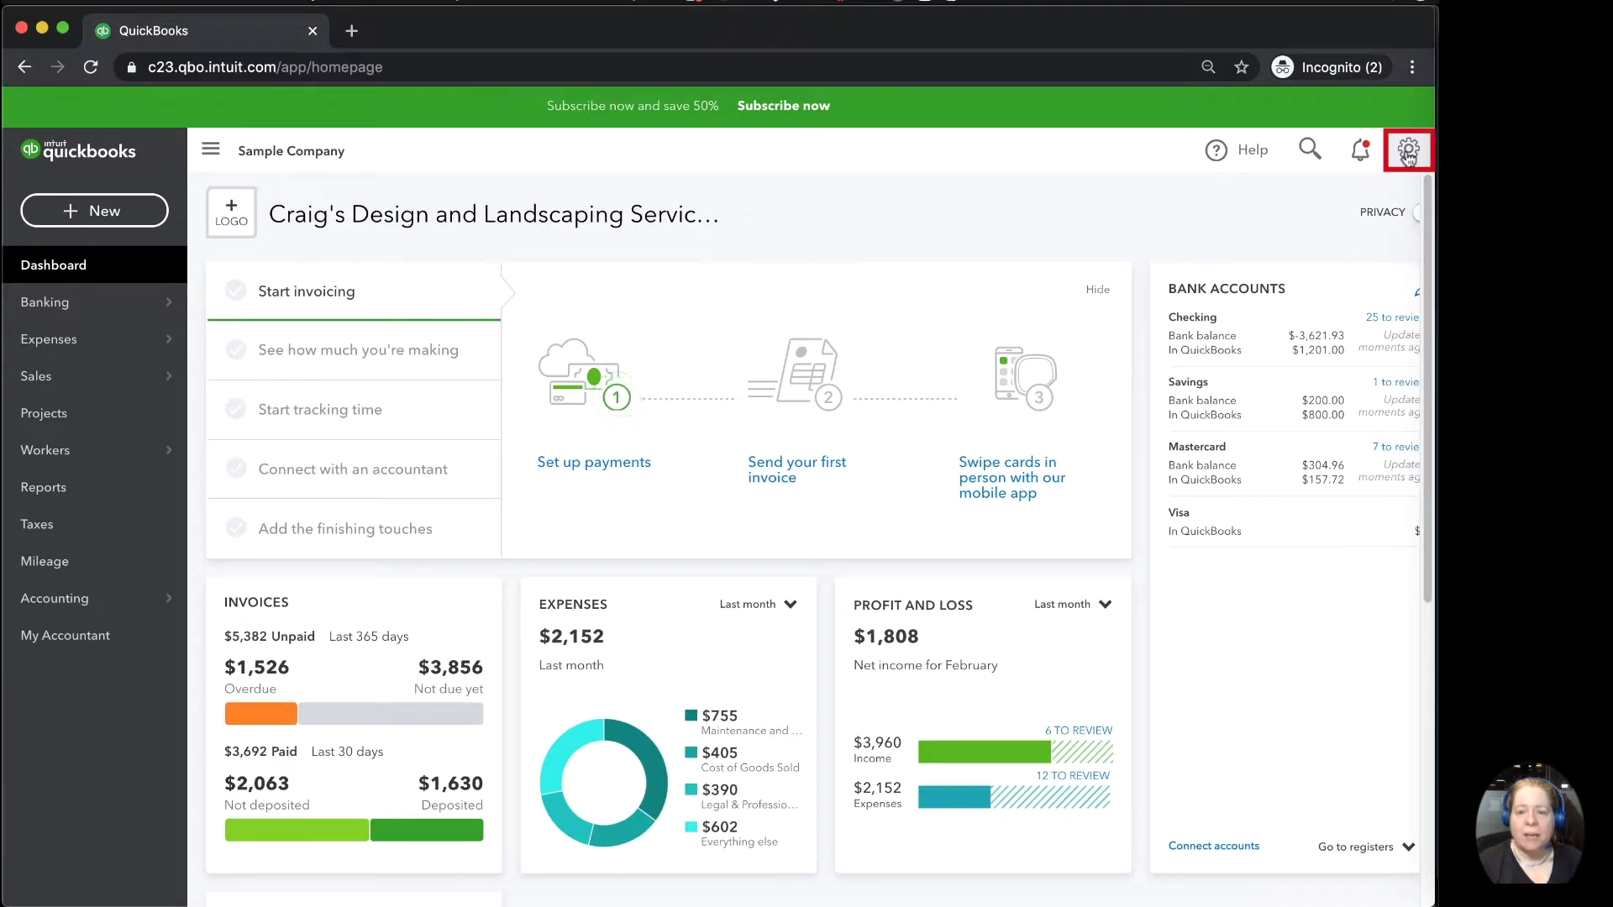
Go to the Products and Services list and scroll down to the Concrete fountain service
{"action": "left_click", "coordinate": [1408, 155]}
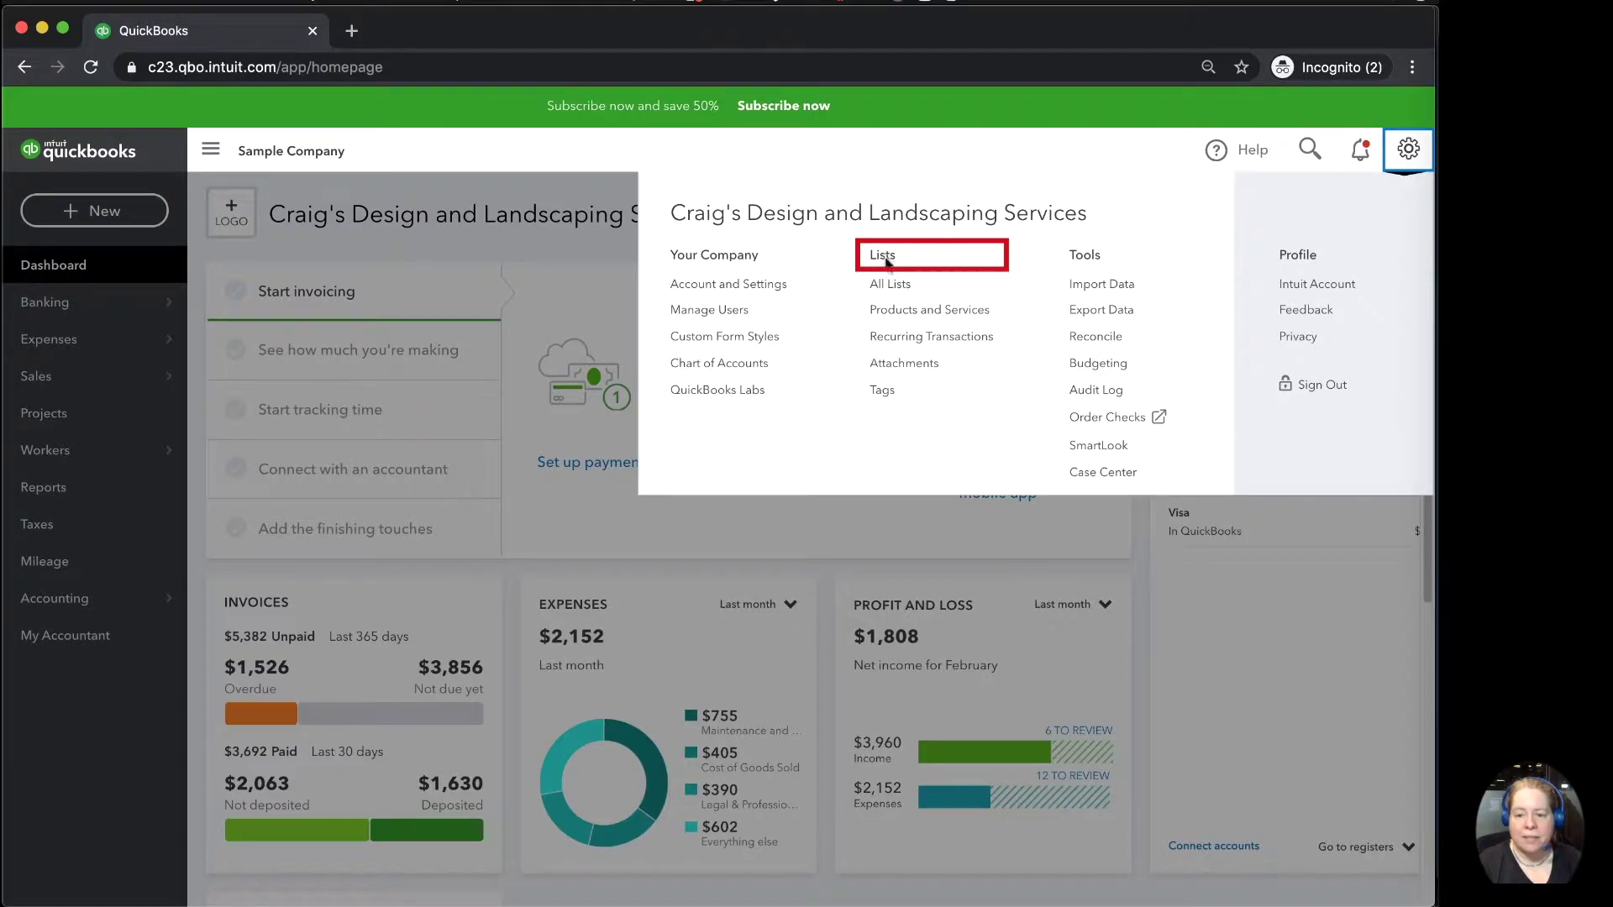
{"action": "left_click", "coordinate": [927, 317]}
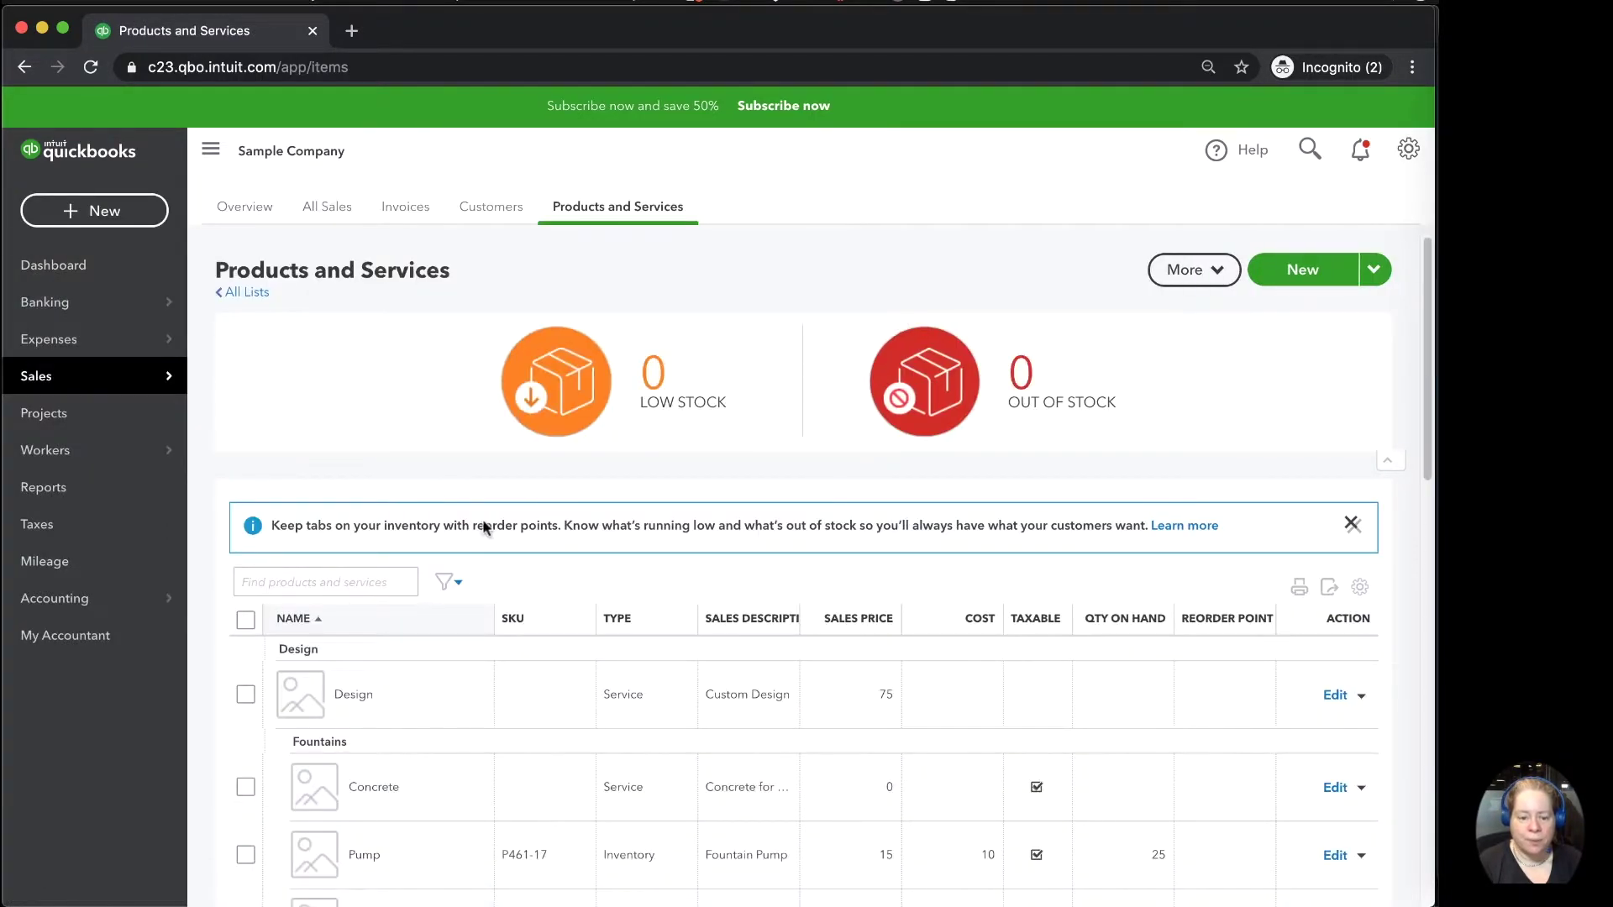
{"action": "scroll", "coordinate": [466, 785], "scroll_direction": "down", "scroll_amount": 1}
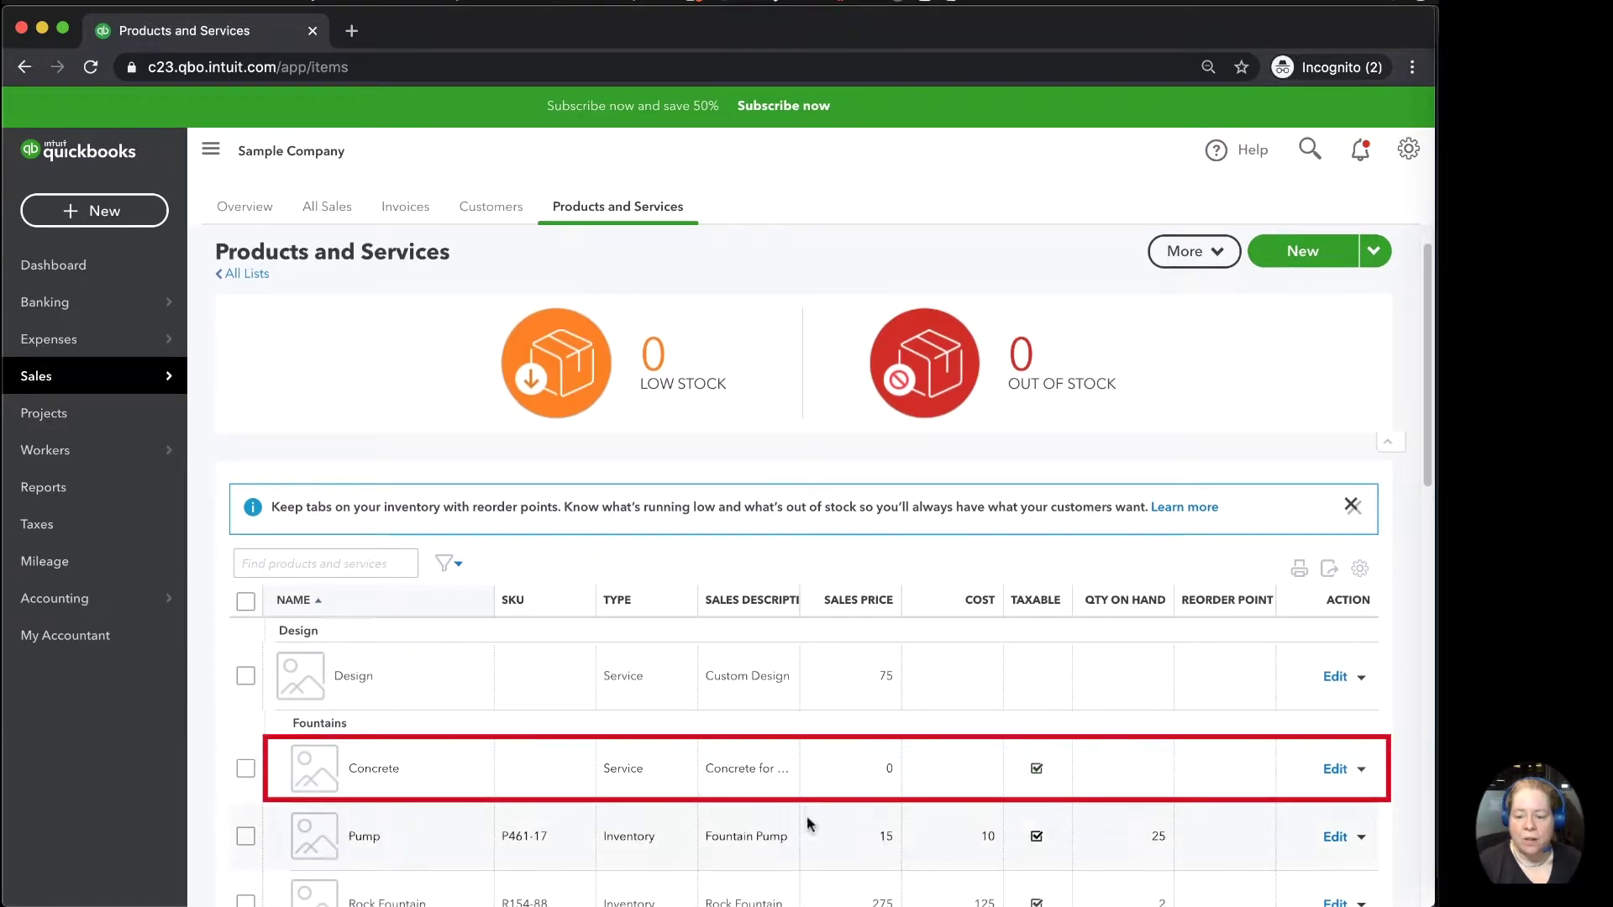
Change Concrete's income account to Fountains and Garden Lighting, save it, and duplicate the items tab
{"action": "left_click", "coordinate": [1336, 771]}
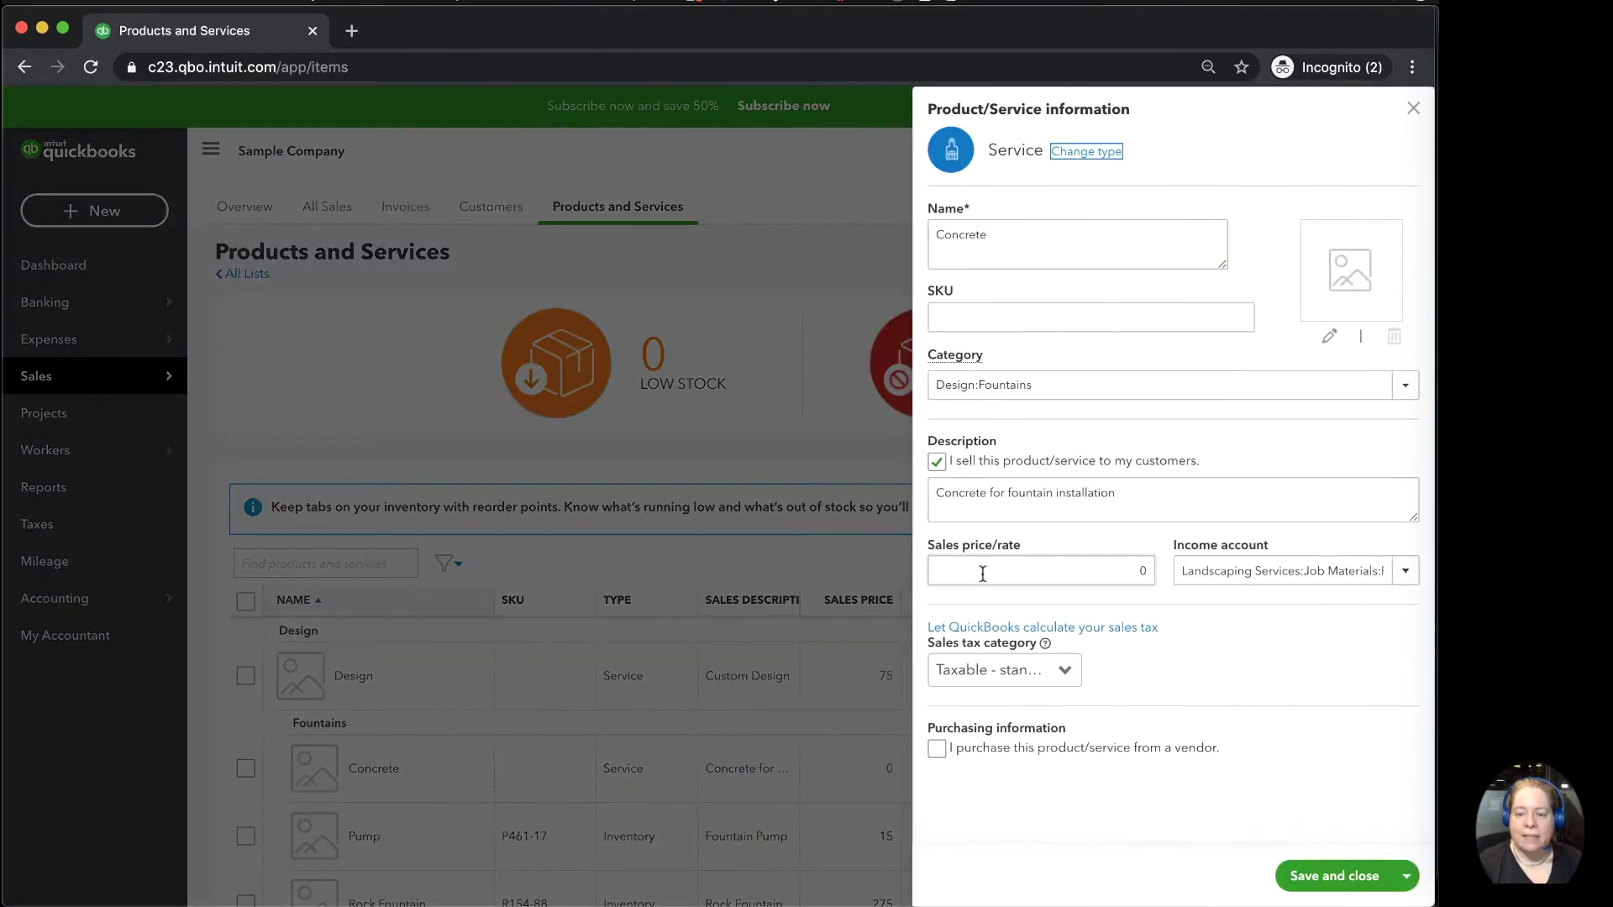
{"action": "left_click", "coordinate": [1256, 566]}
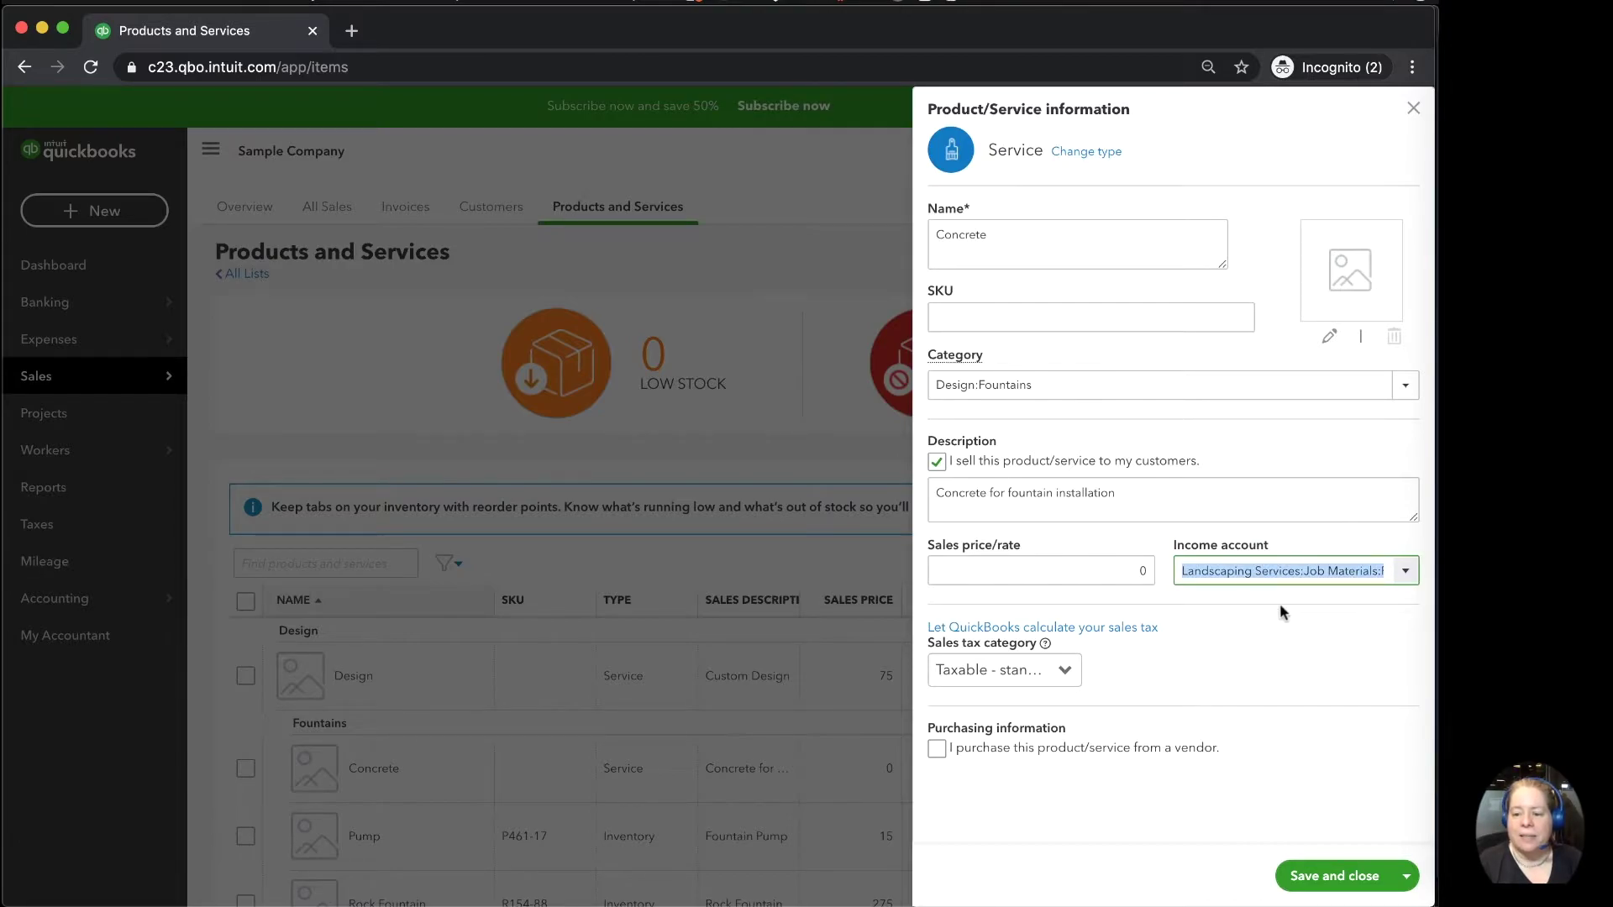
{"action": "left_click", "coordinate": [1406, 572]}
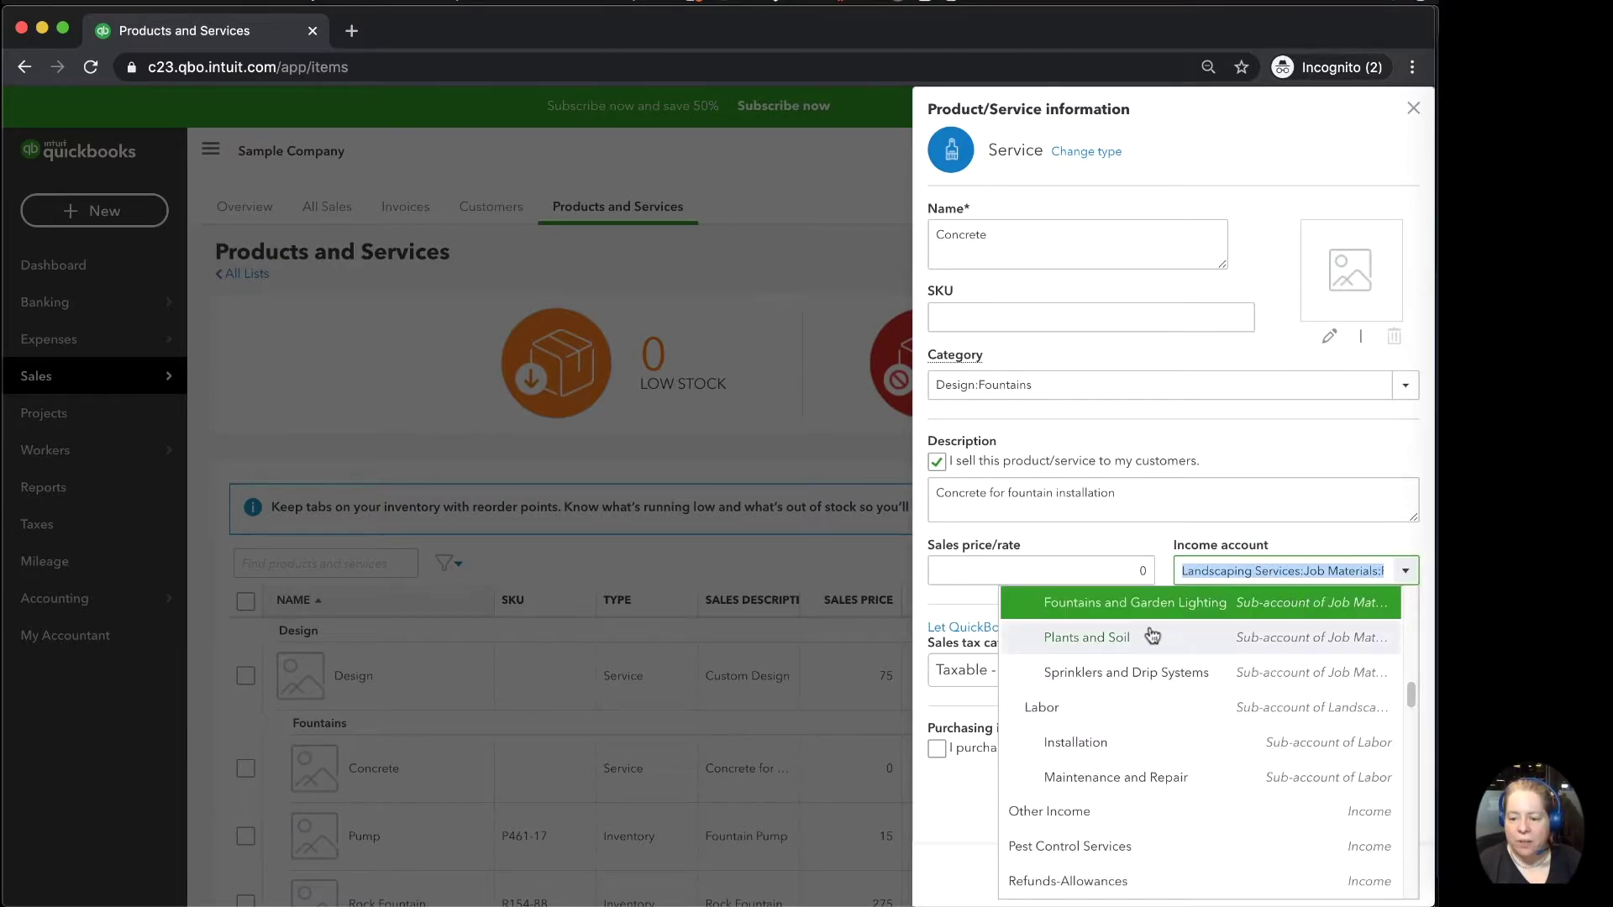
{"action": "scroll", "coordinate": [1146, 621], "scroll_direction": "up", "scroll_amount": 3}
{"action": "scroll", "coordinate": [1150, 621], "scroll_direction": "up", "scroll_amount": 2}
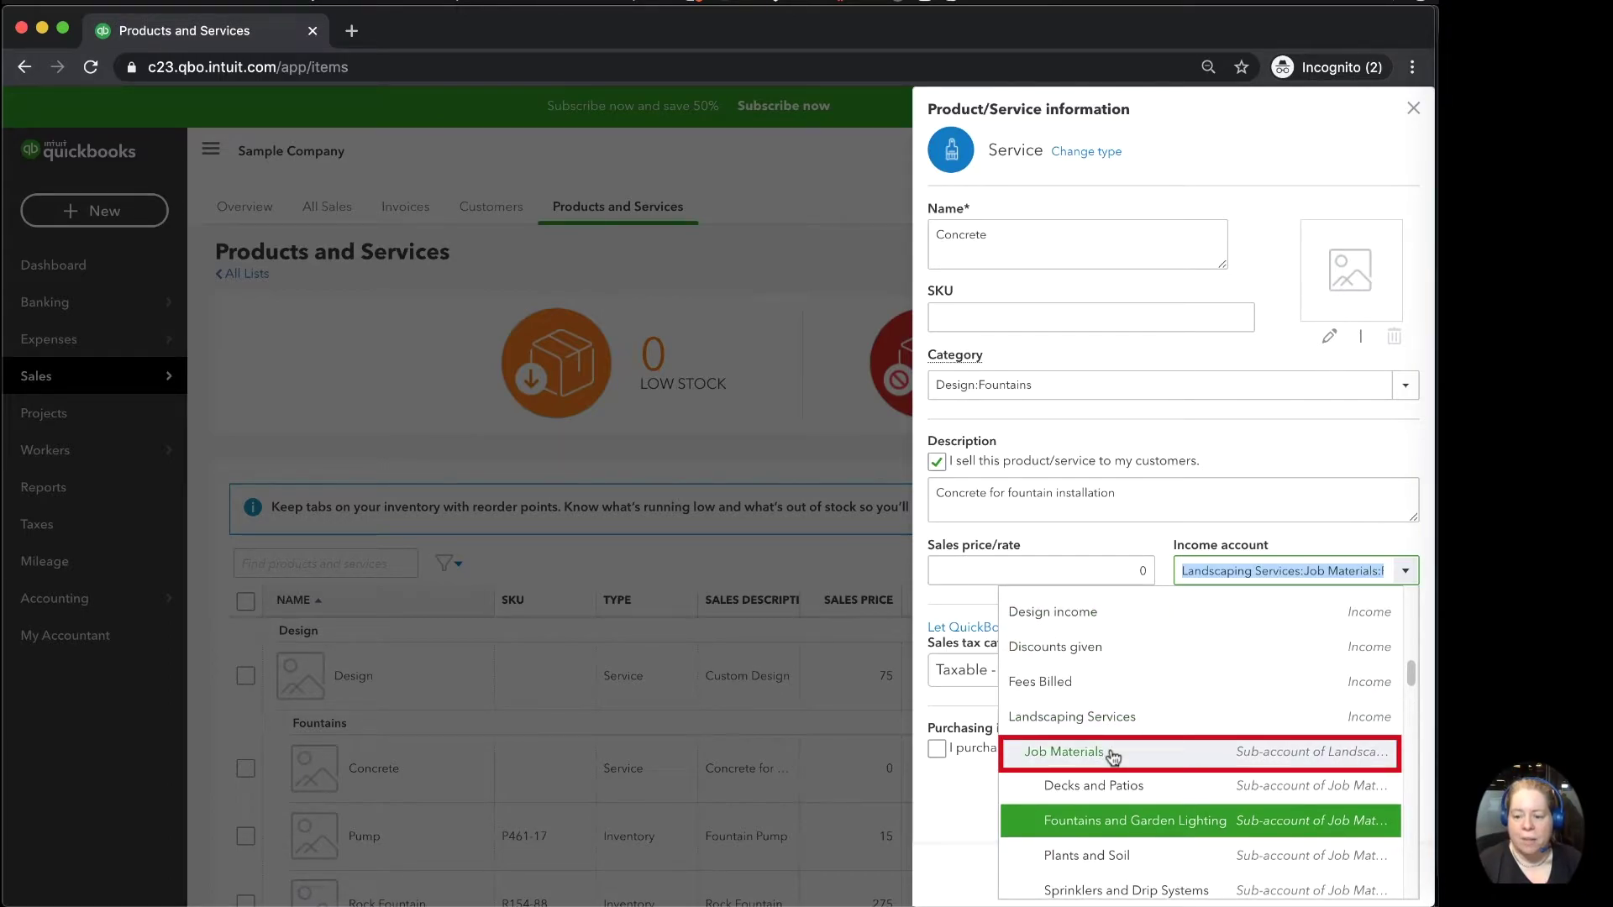
{"action": "scroll", "coordinate": [1110, 760], "scroll_direction": "down", "scroll_amount": 1}
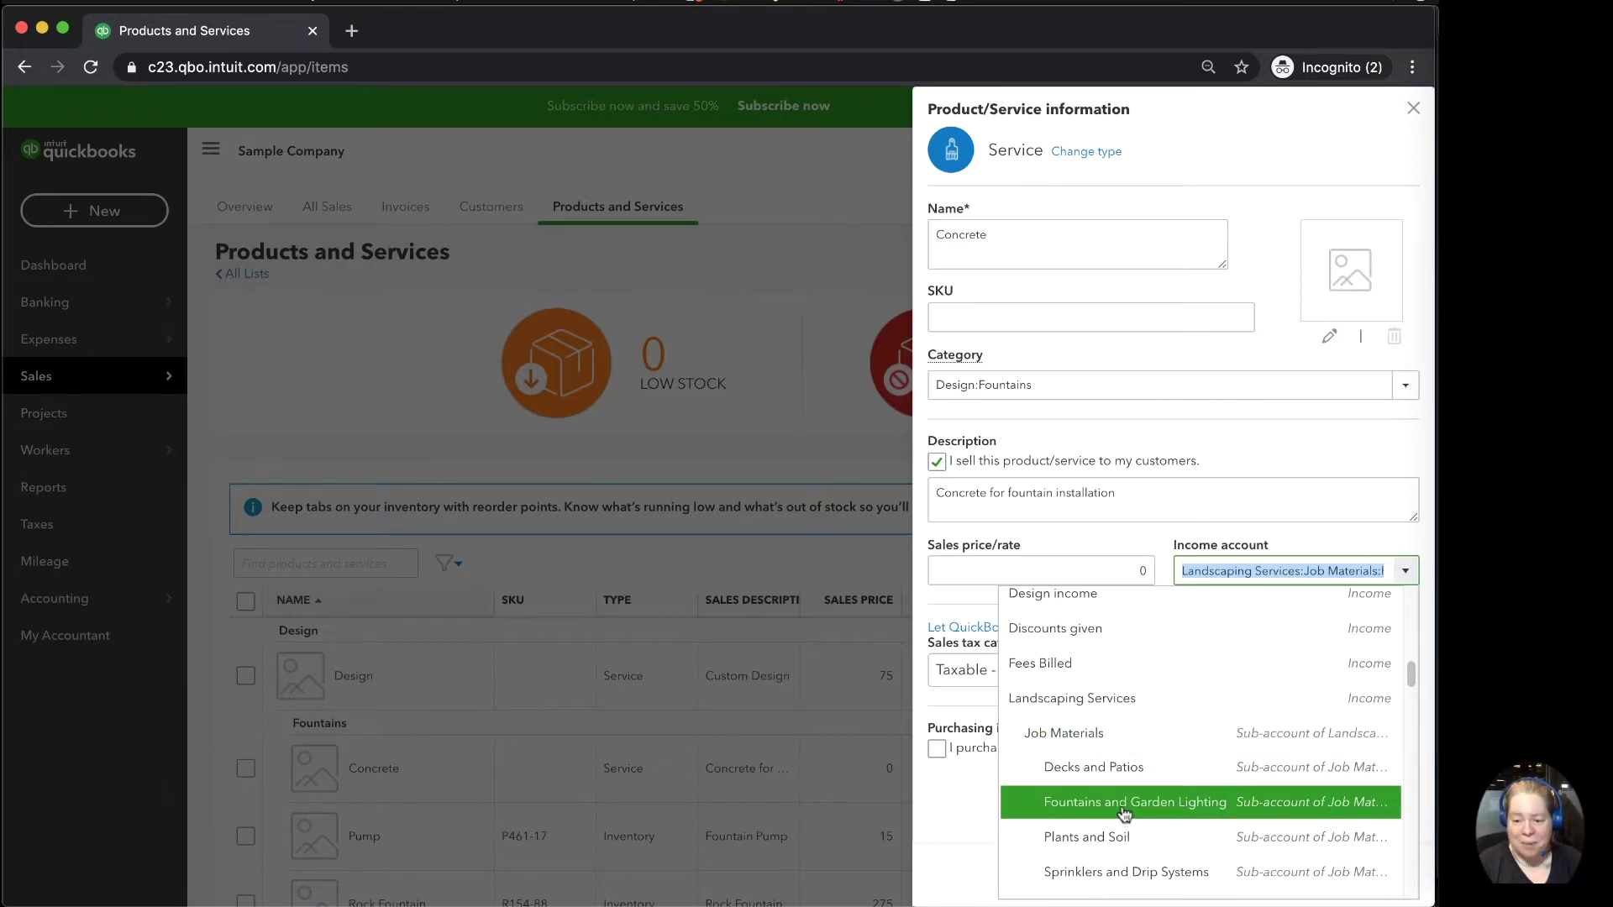
{"action": "left_click", "coordinate": [957, 810]}
{"action": "left_click", "coordinate": [1323, 874]}
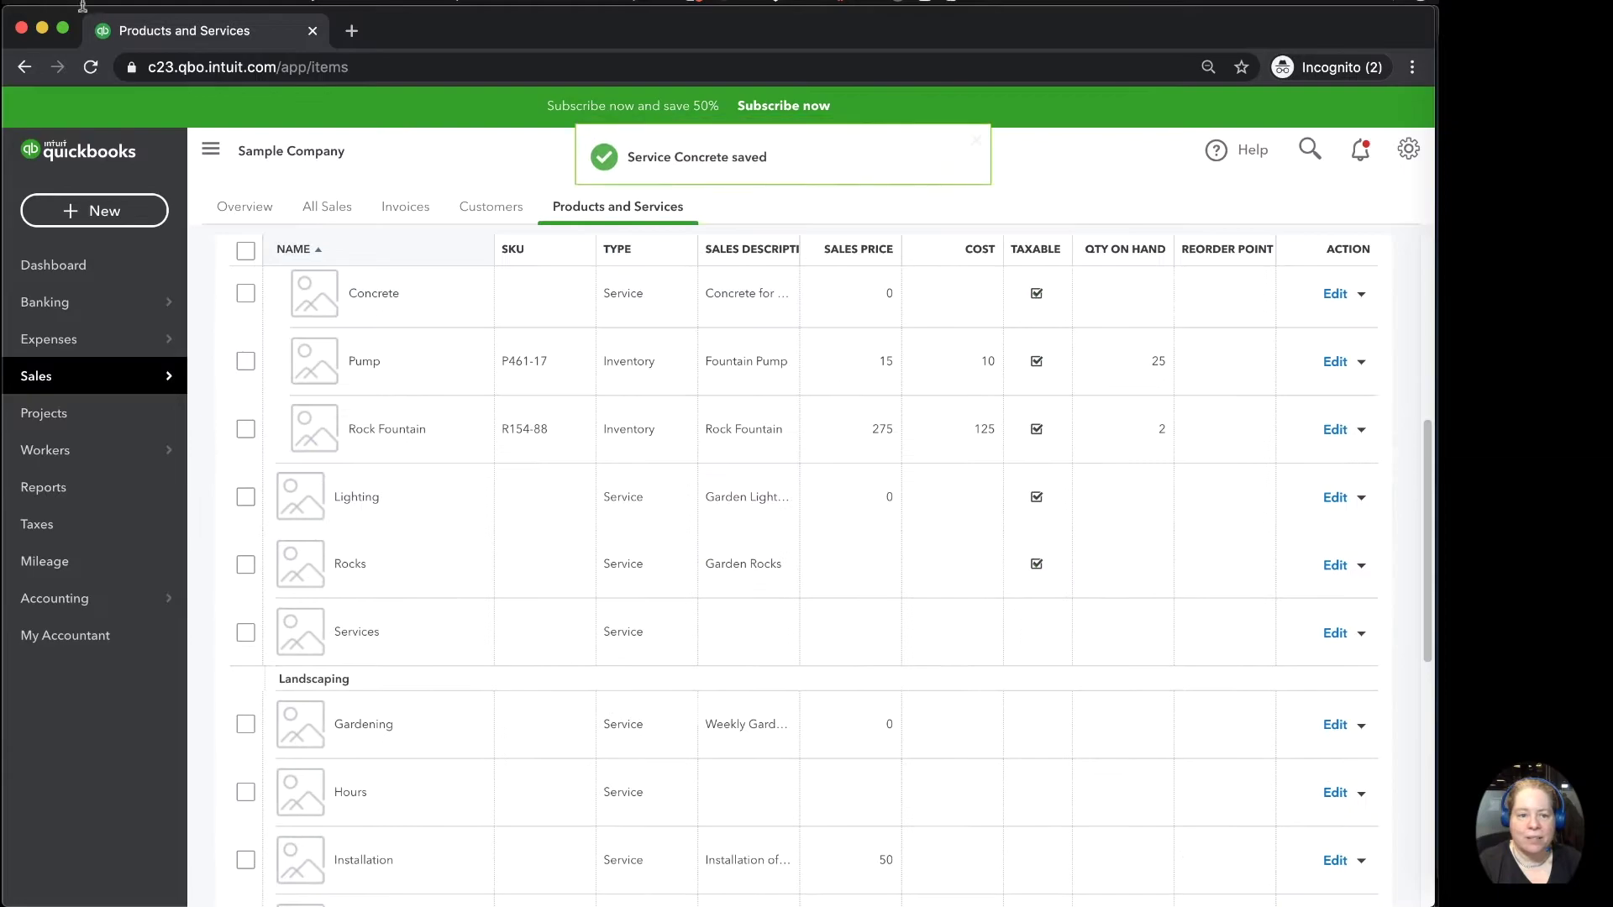
{"action": "right_click", "coordinate": [198, 32]}
{"action": "left_click", "coordinate": [232, 96]}
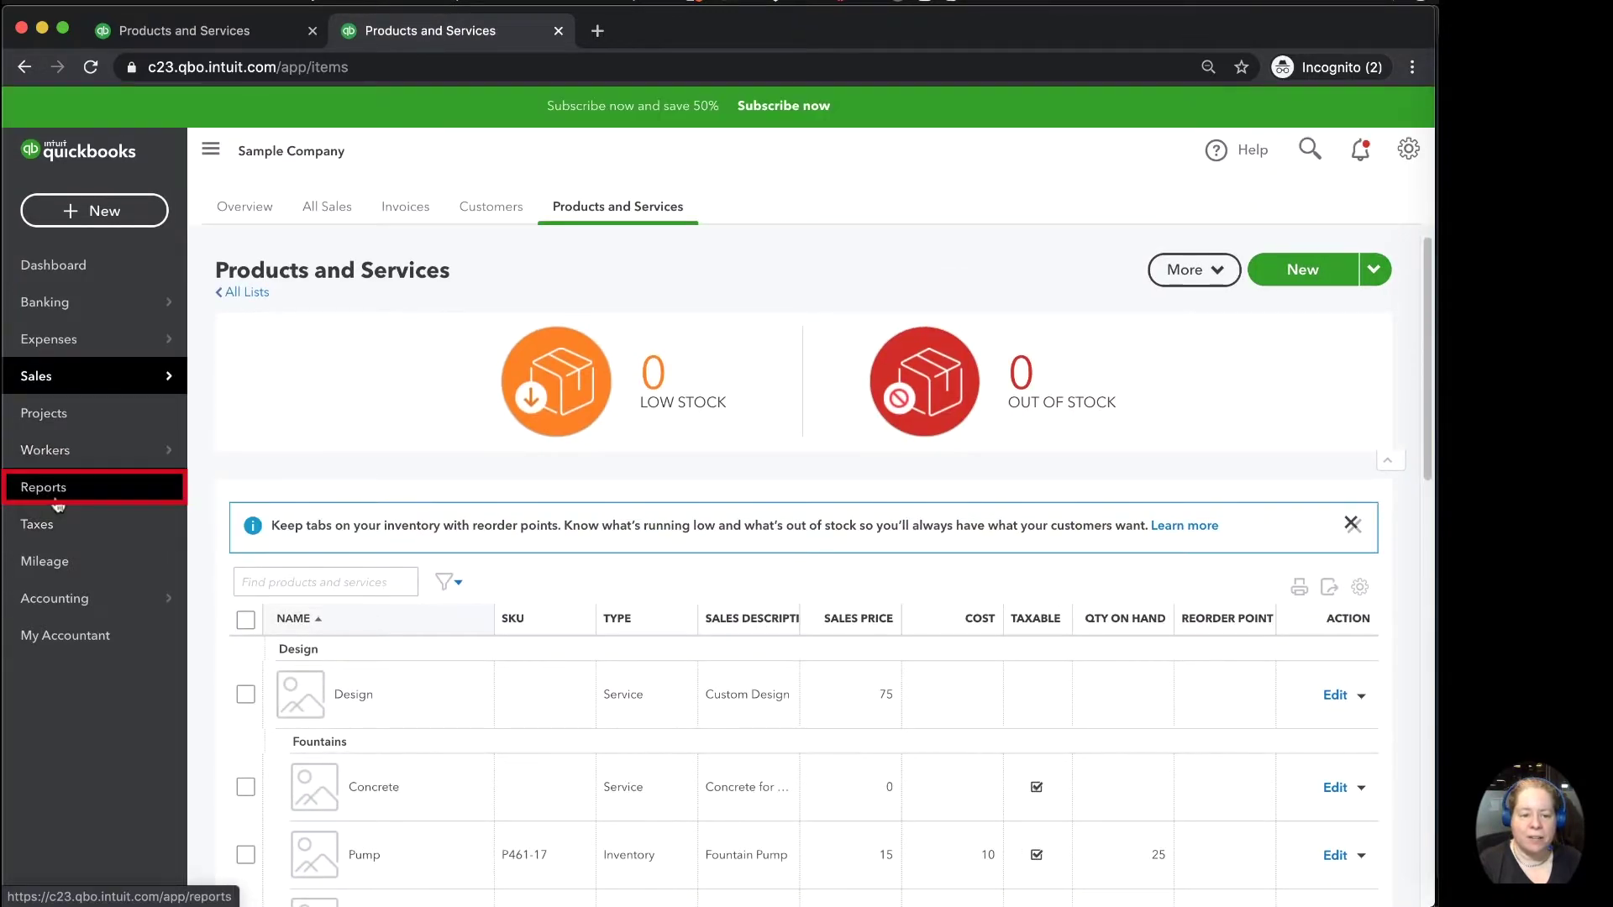
Run the Profit and Loss report for March 2, 2020 only, showing $100.00 under Fountains and Garden Lighting
{"action": "left_click", "coordinate": [52, 489]}
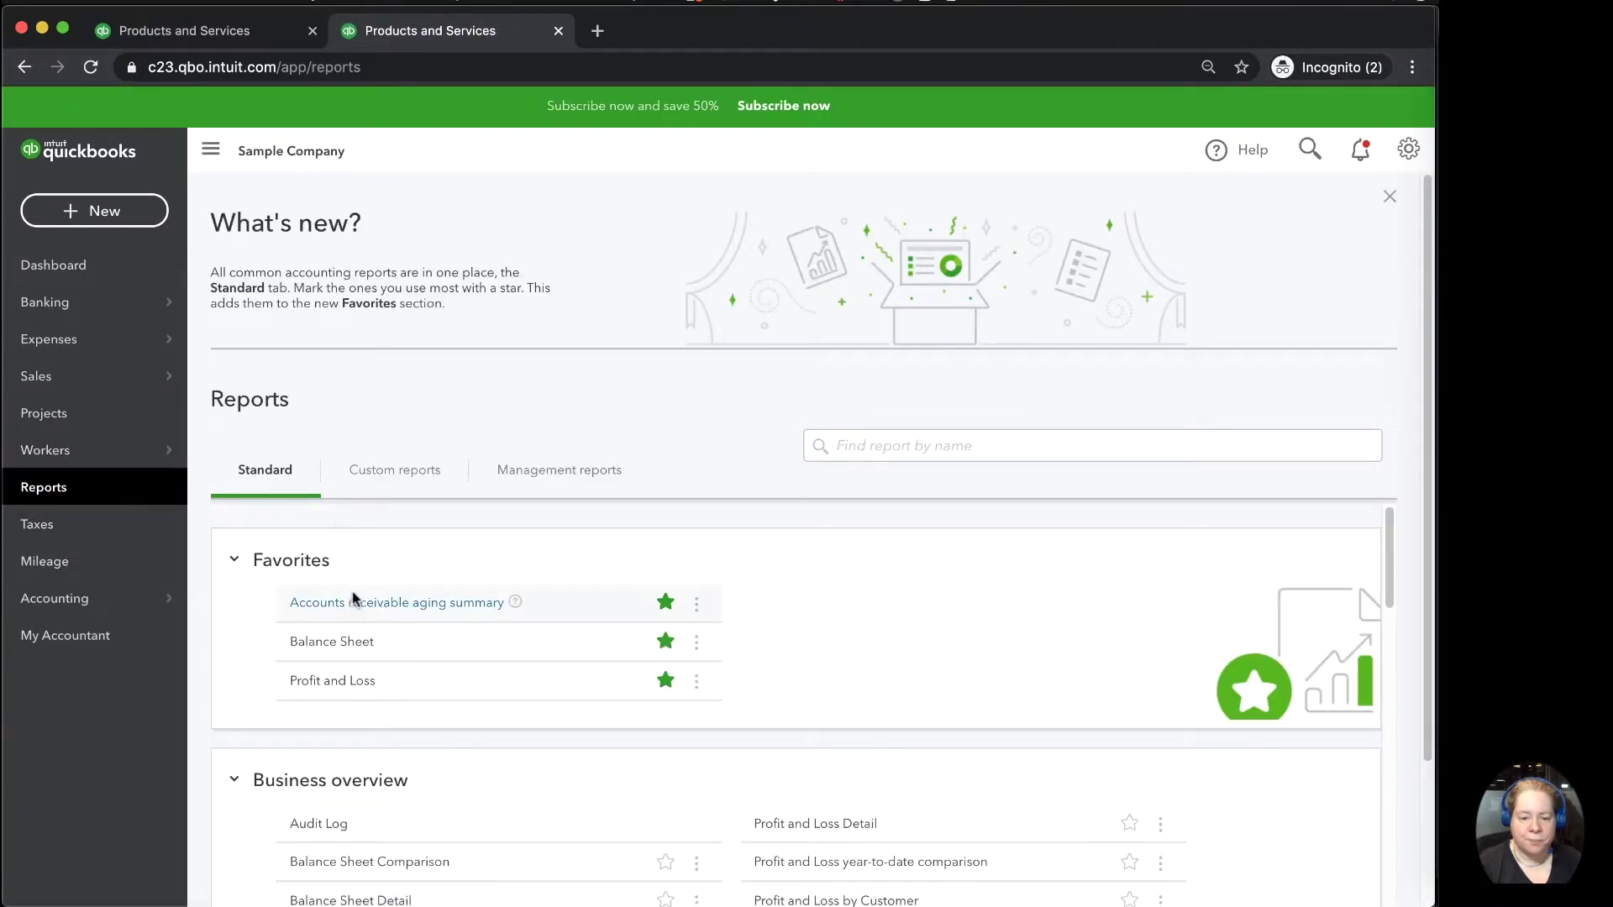
{"action": "left_click", "coordinate": [336, 682]}
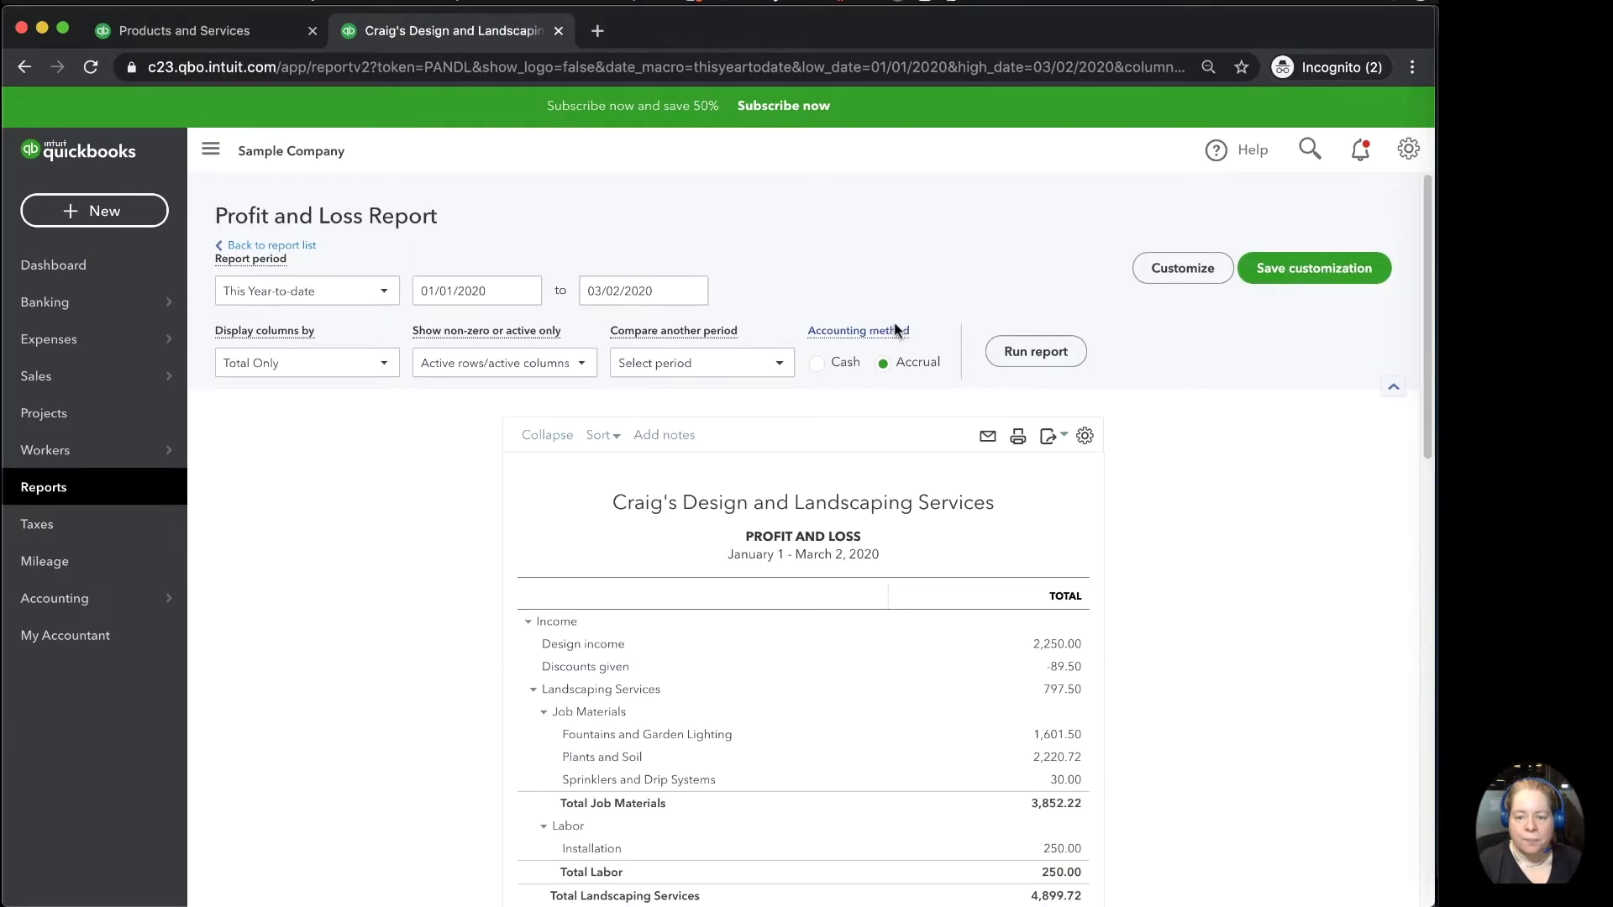
{"action": "left_click", "coordinate": [508, 291]}
{"action": "key", "text": "super+a"}
{"action": "type", "text": "02"}
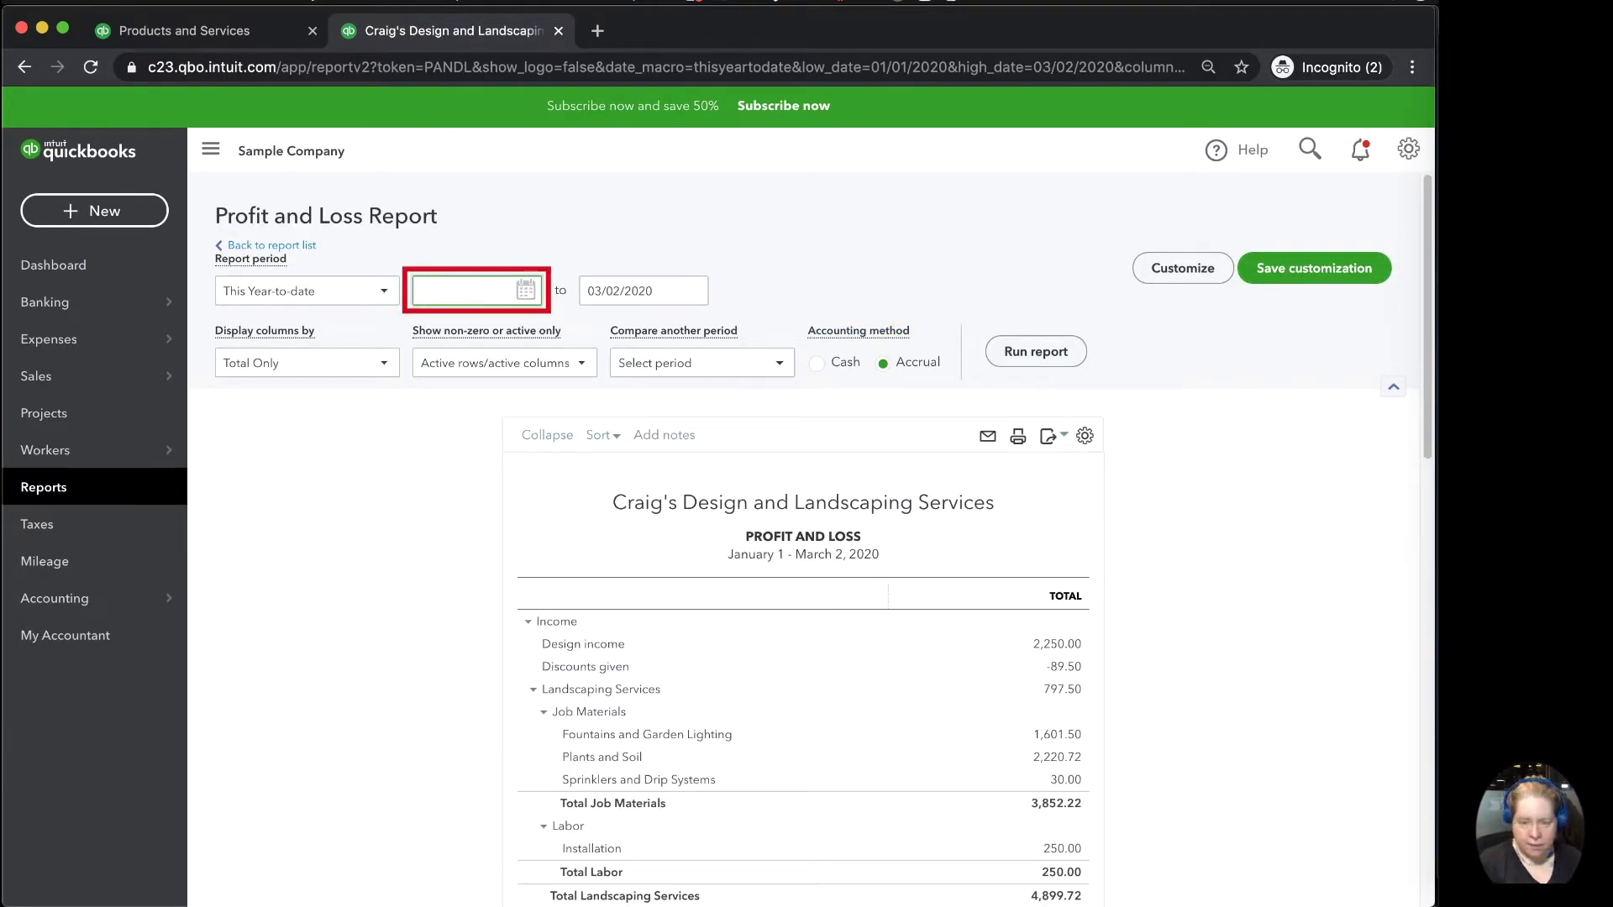
{"action": "type", "text": "/02/2020"}
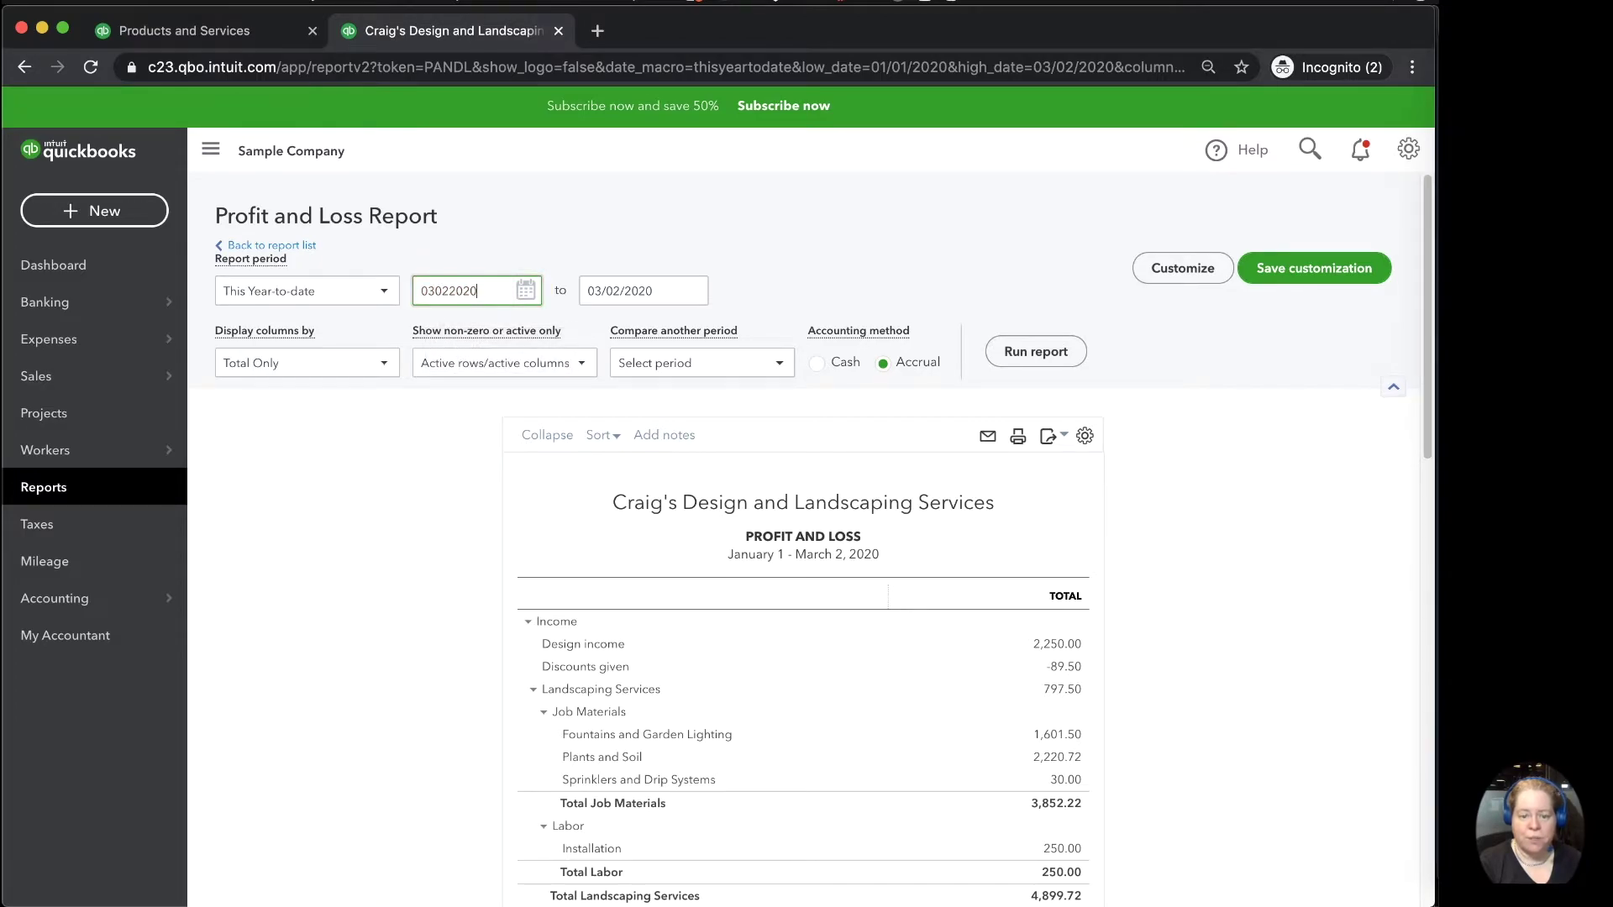
{"action": "key", "text": "Tab"}
{"action": "left_click", "coordinate": [1036, 351]}
{"action": "scroll", "coordinate": [1143, 577], "scroll_direction": "down", "scroll_amount": 1}
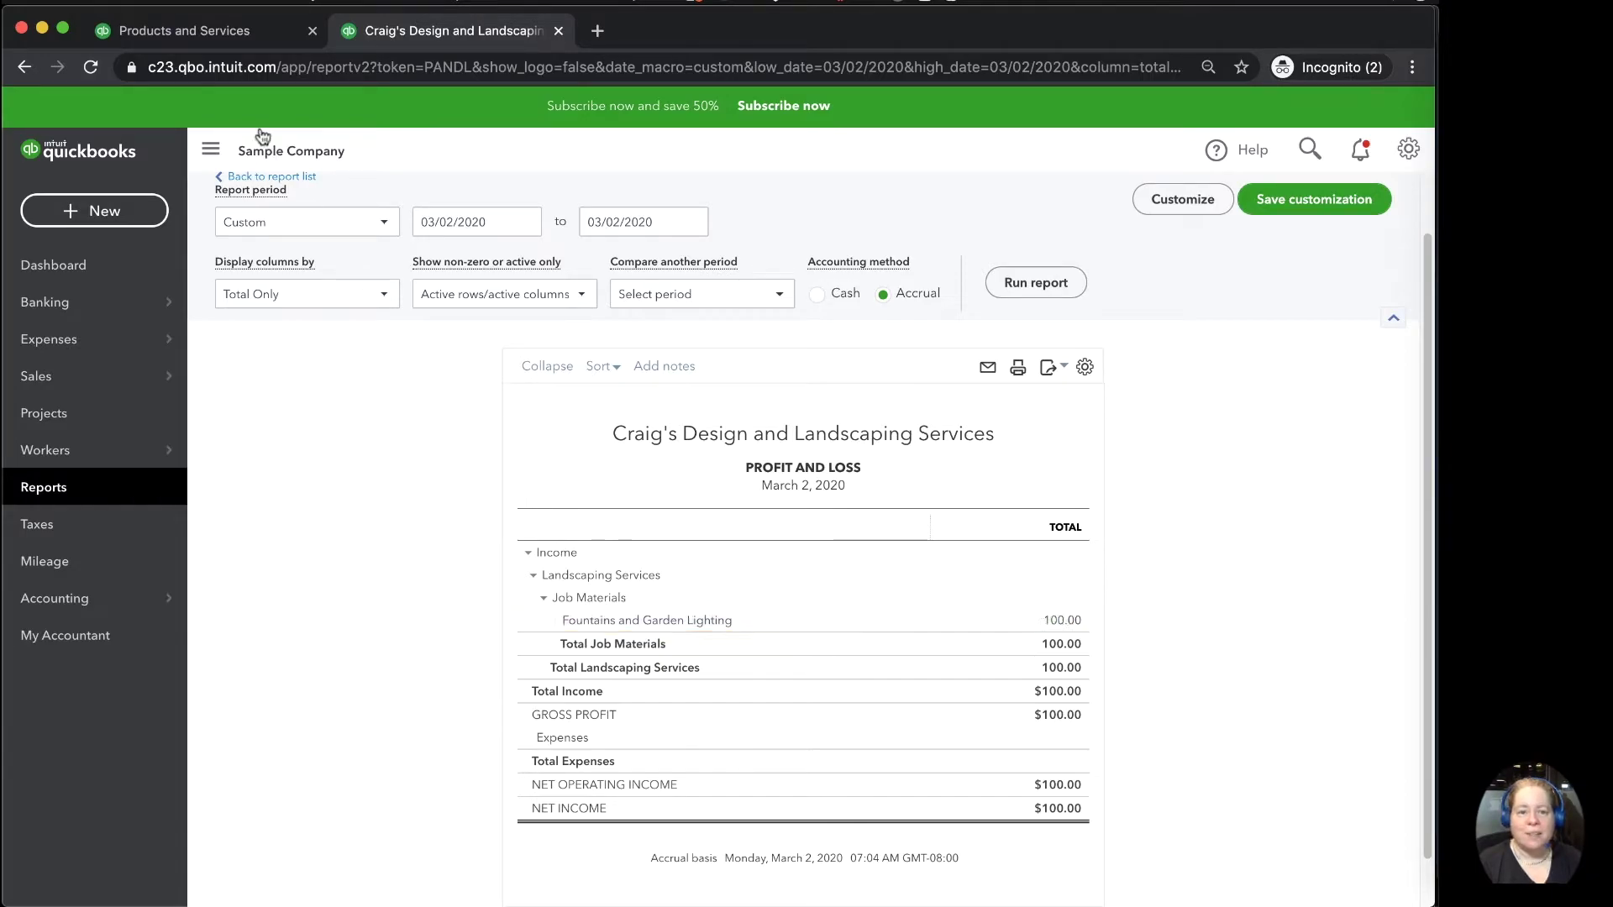
Return to the Products and Services tab and scroll to the top of the item list
{"action": "left_click", "coordinate": [210, 34]}
{"action": "scroll", "coordinate": [672, 410], "scroll_direction": "up", "scroll_amount": 1}
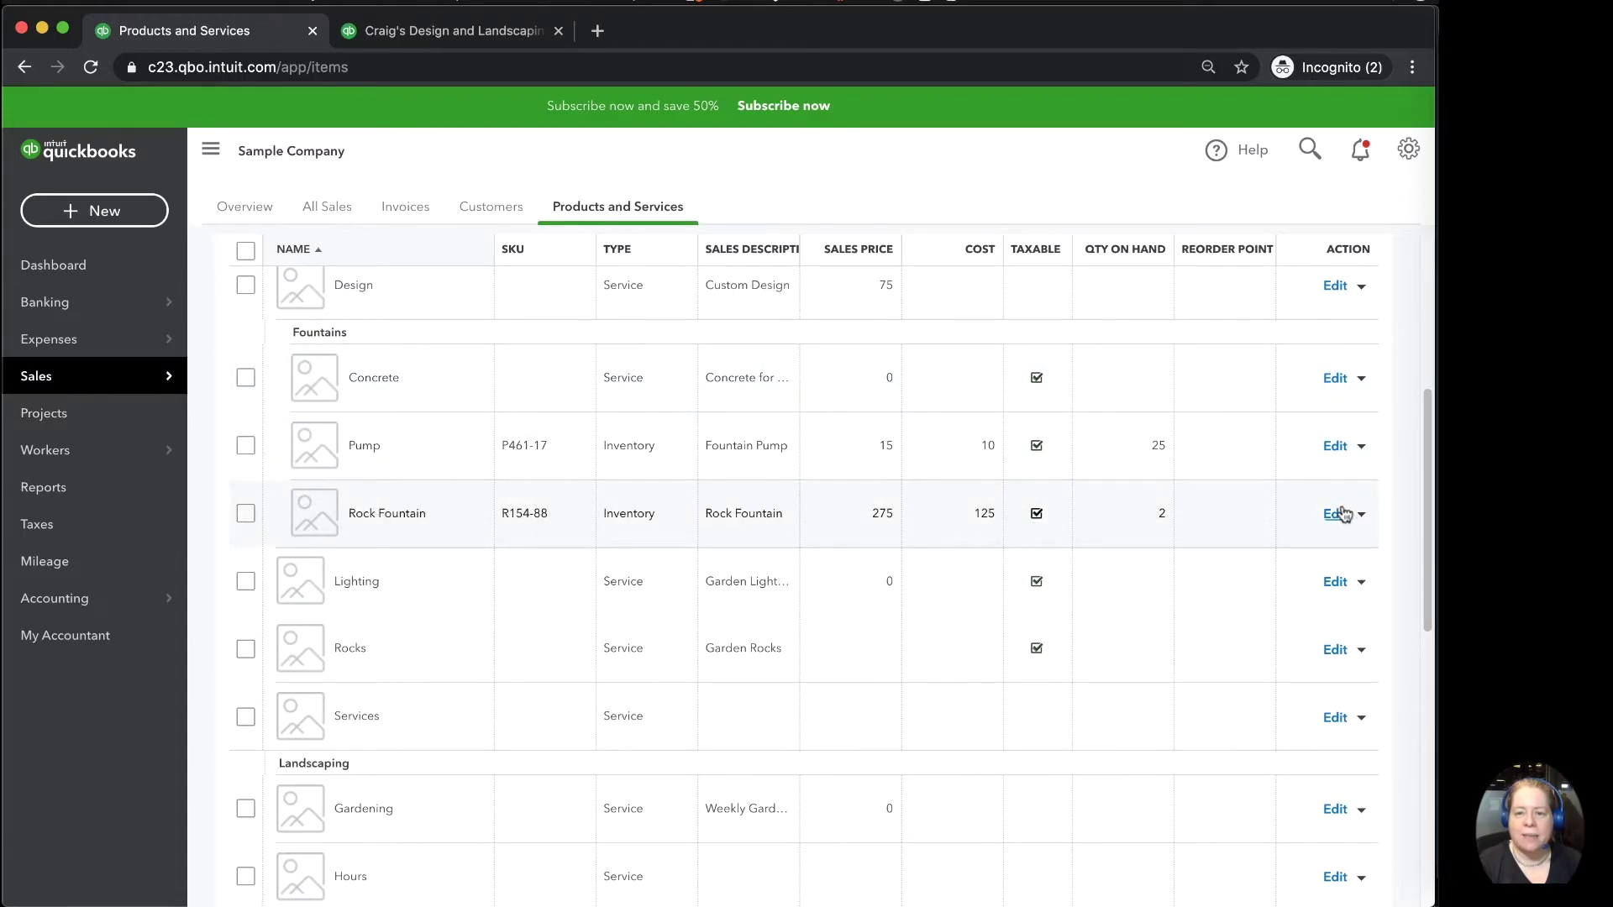
{"action": "scroll", "coordinate": [1345, 514], "scroll_direction": "up", "scroll_amount": 2}
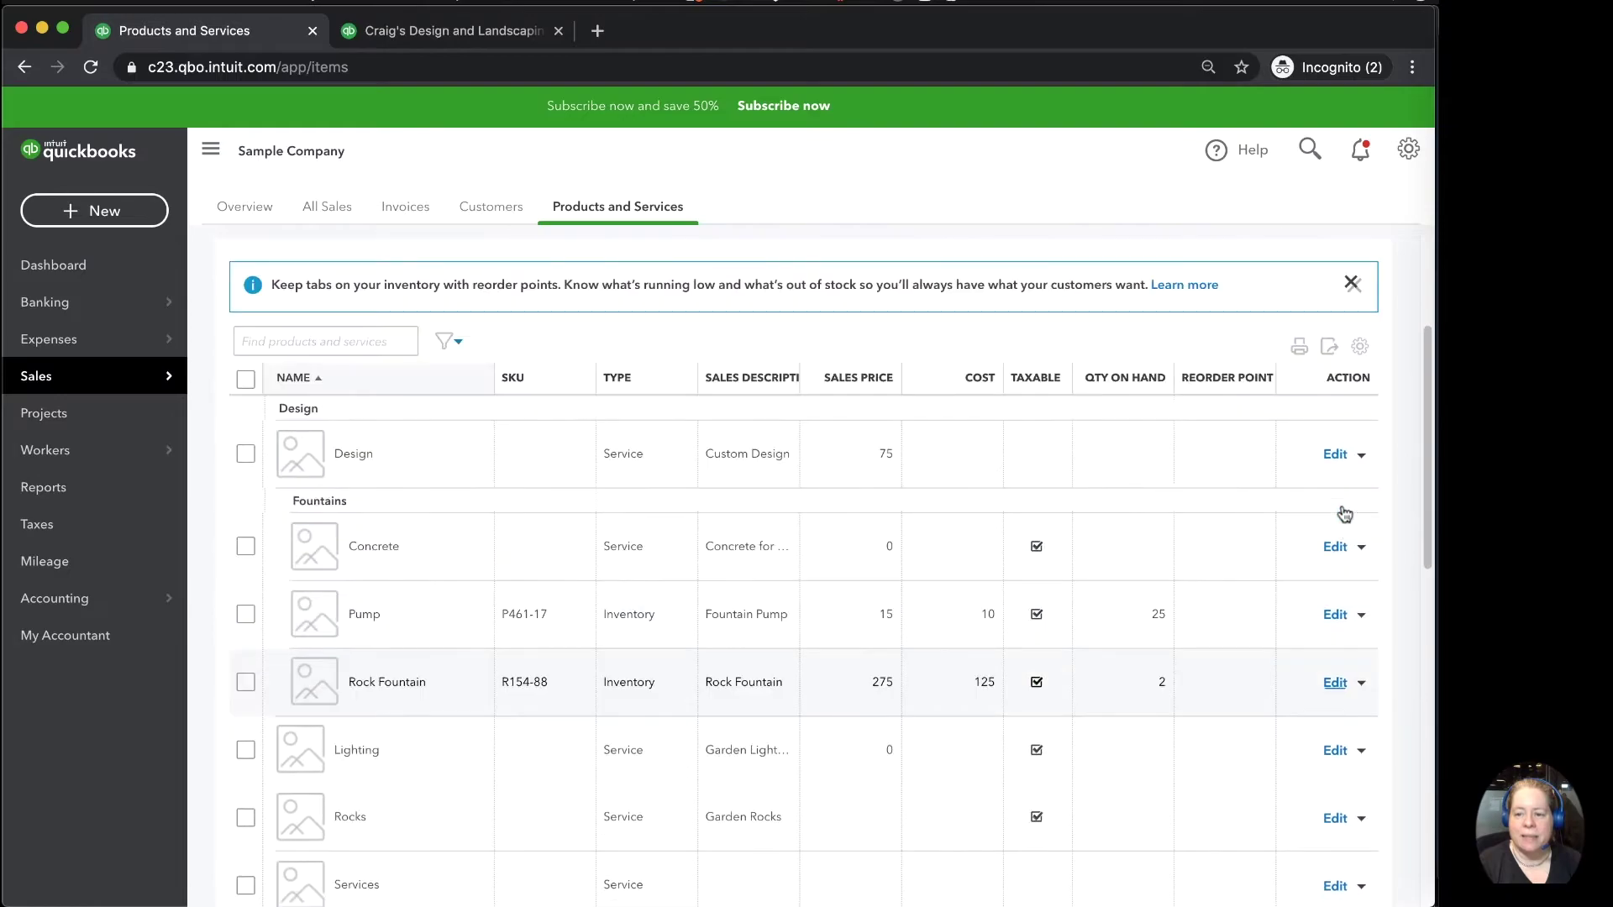
Add an Income Account column to the item list and resize it to fit full account names
{"action": "left_click", "coordinate": [1360, 347]}
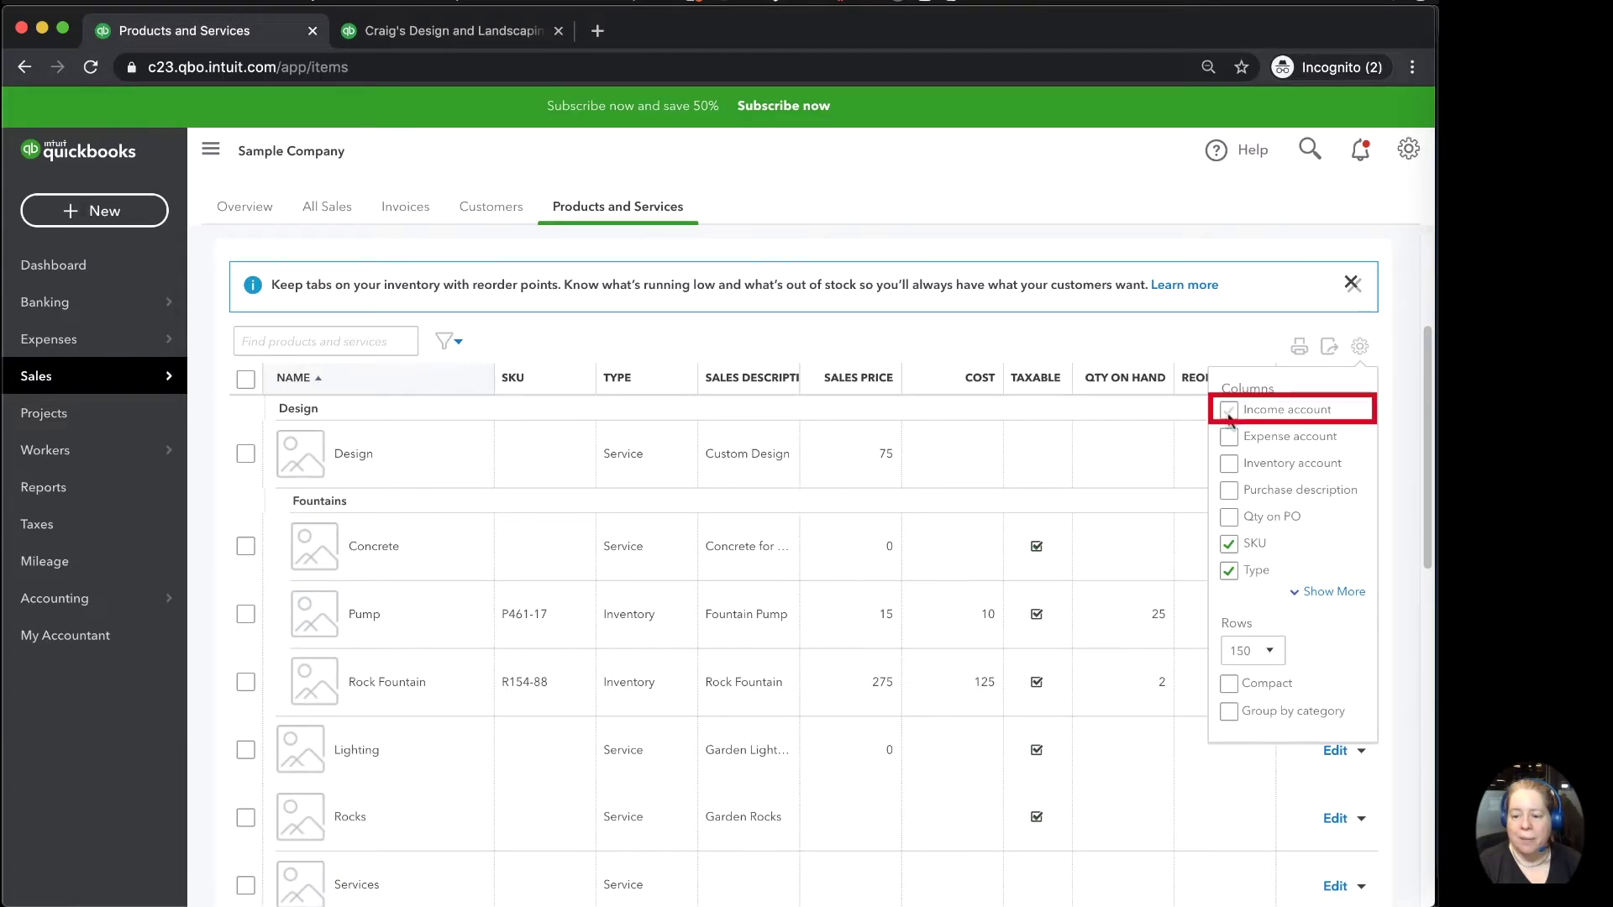
{"action": "left_click", "coordinate": [1229, 411]}
{"action": "left_click", "coordinate": [1360, 347]}
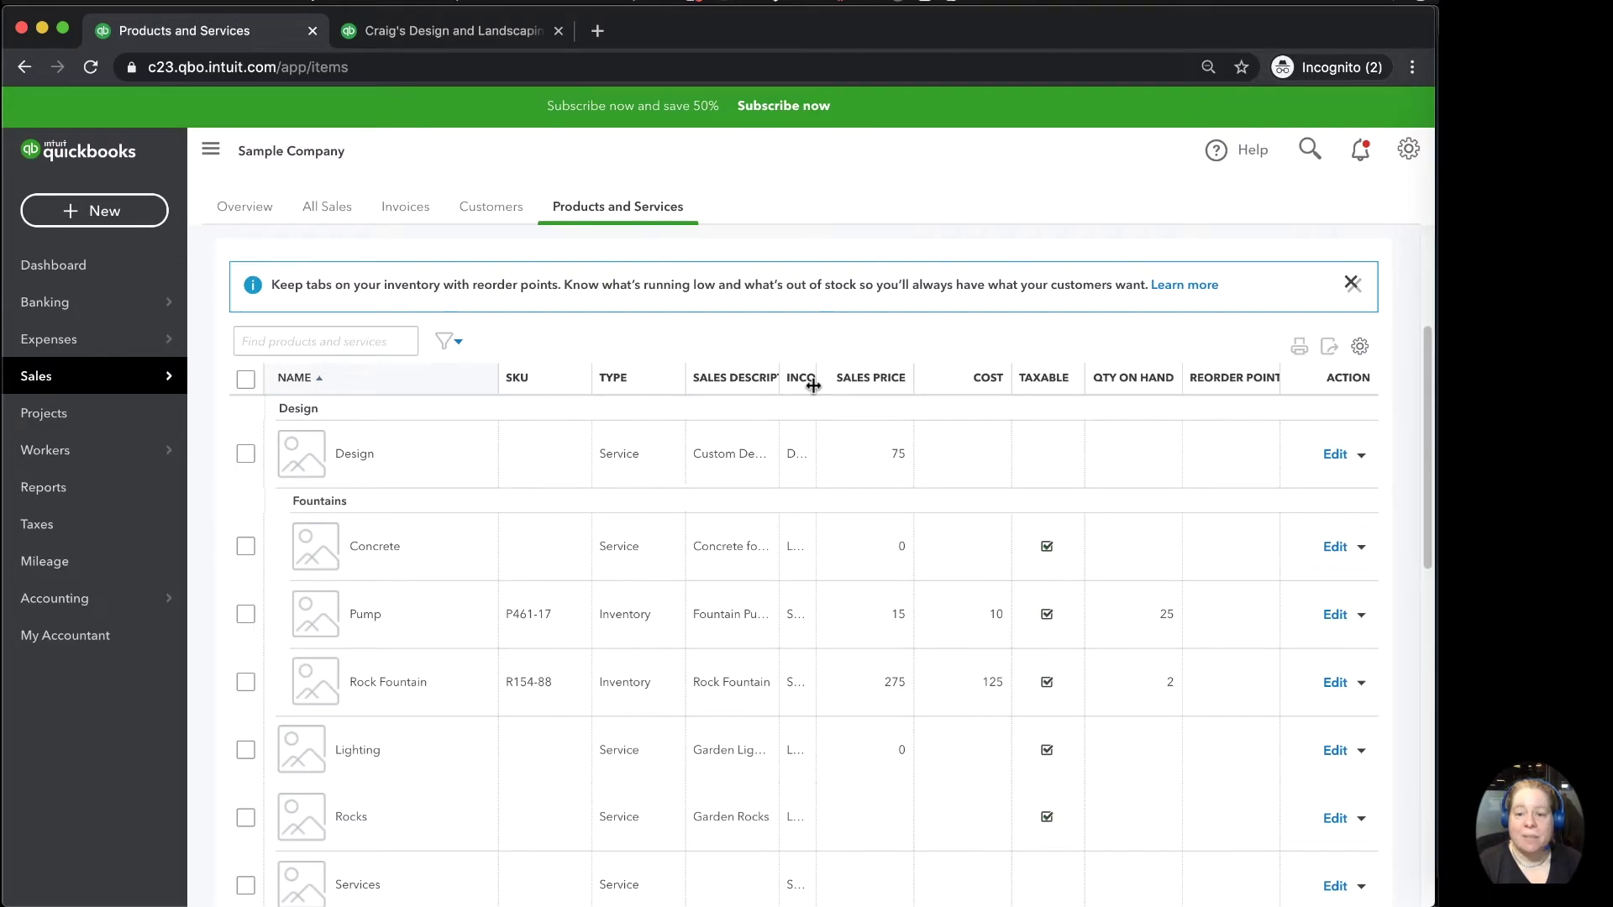
{"action": "left_click_drag", "start_coordinate": [814, 386], "coordinate": [906, 387]}
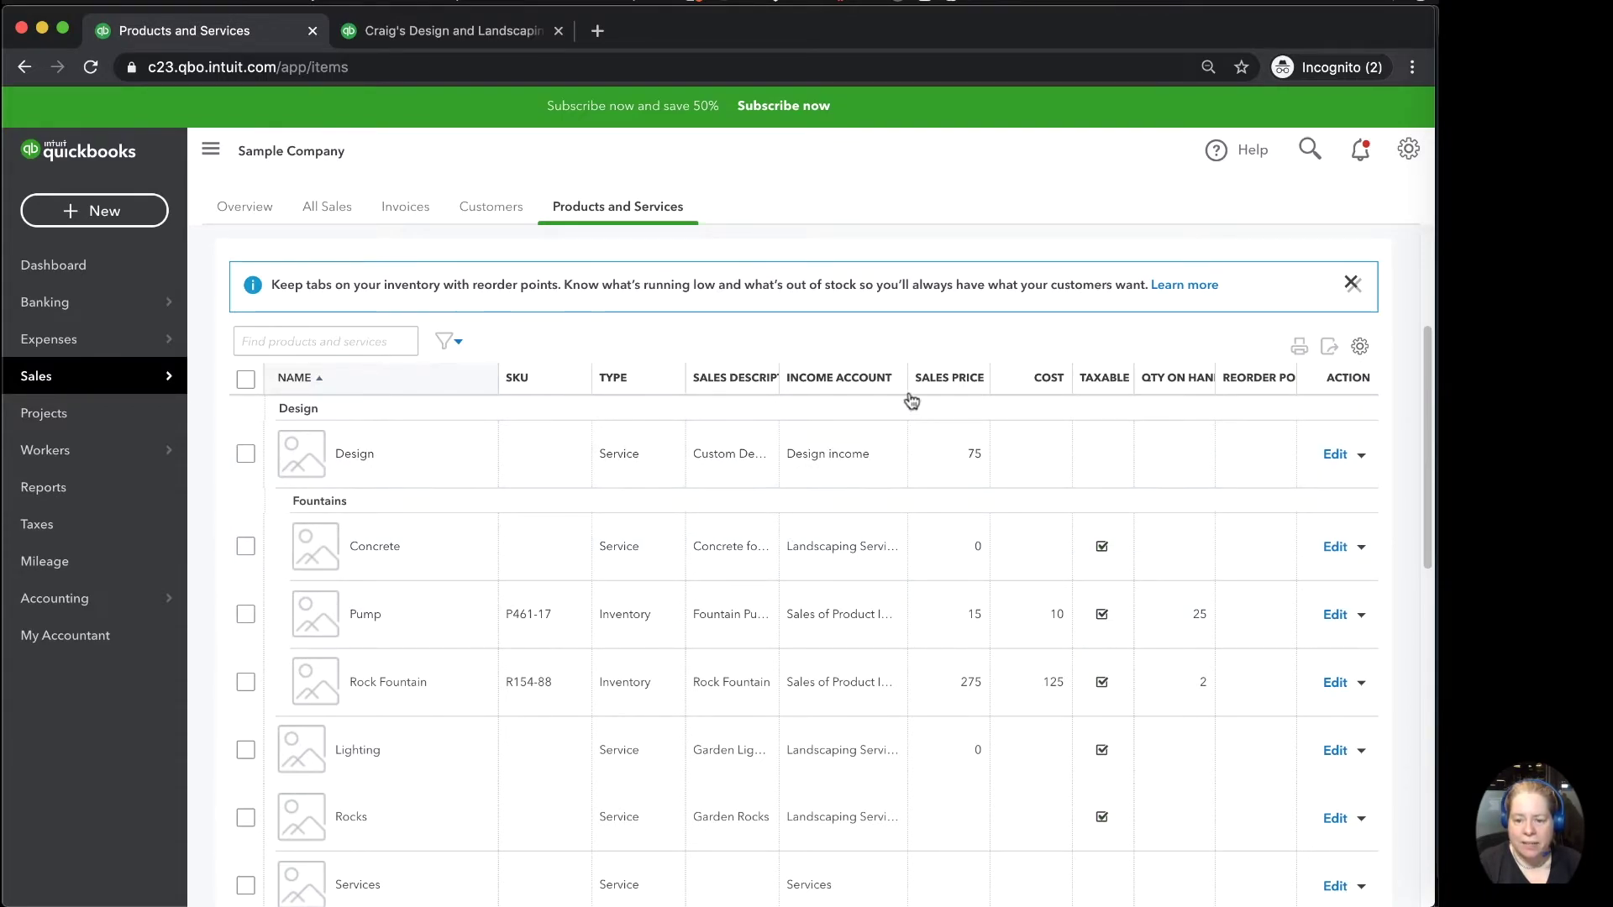
{"action": "left_click_drag", "start_coordinate": [911, 387], "coordinate": [1156, 397]}
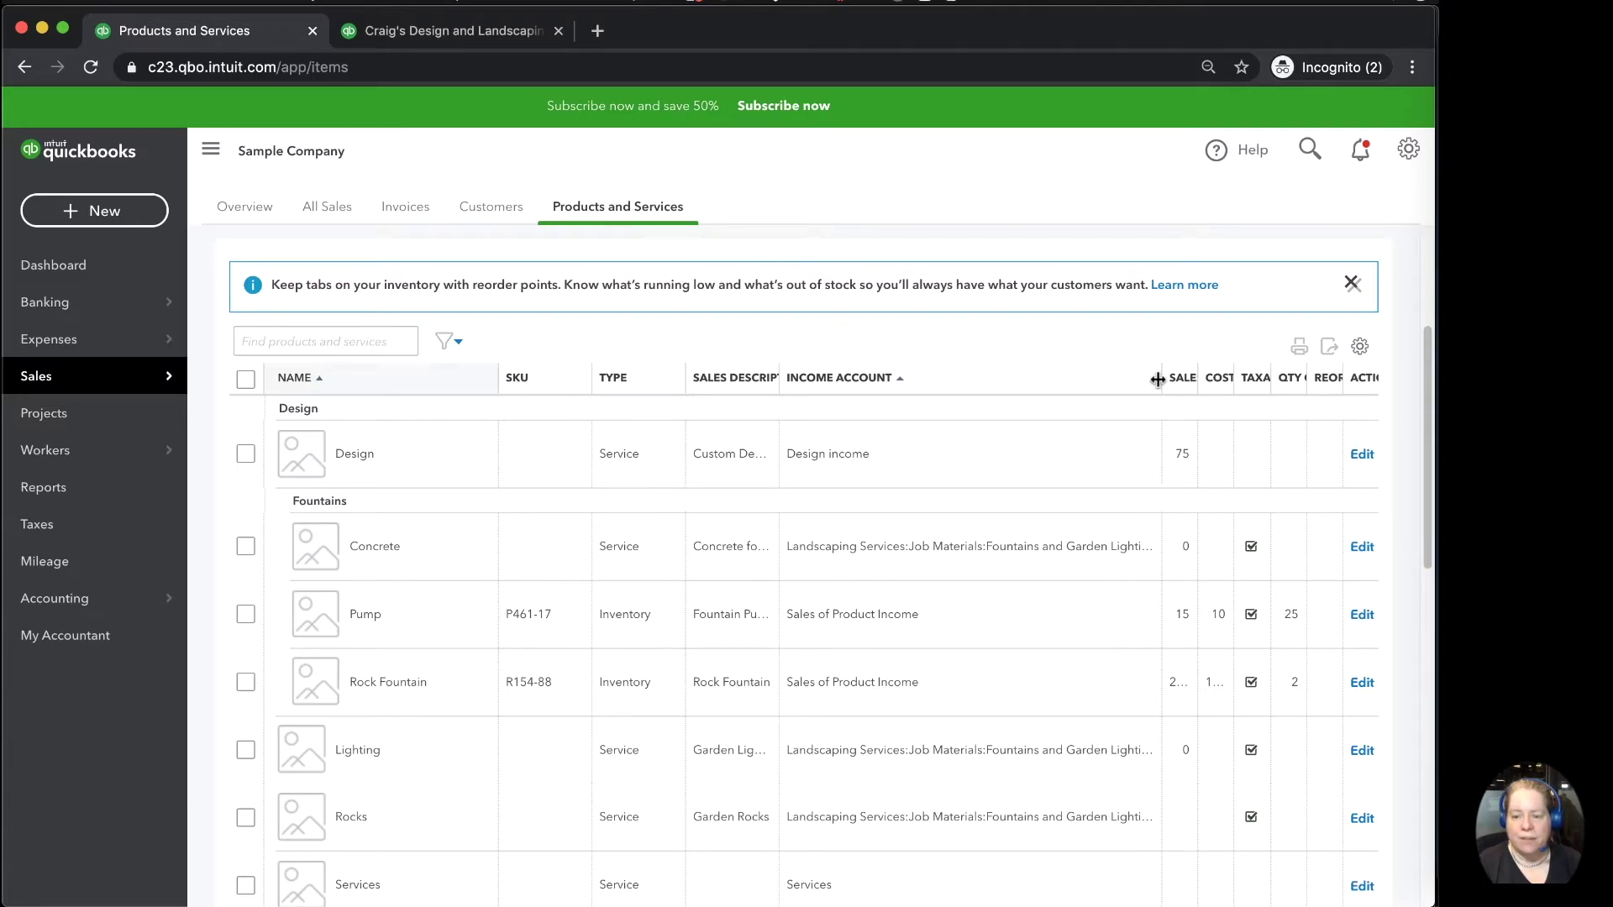
{"action": "left_click_drag", "start_coordinate": [1157, 379], "coordinate": [955, 445]}
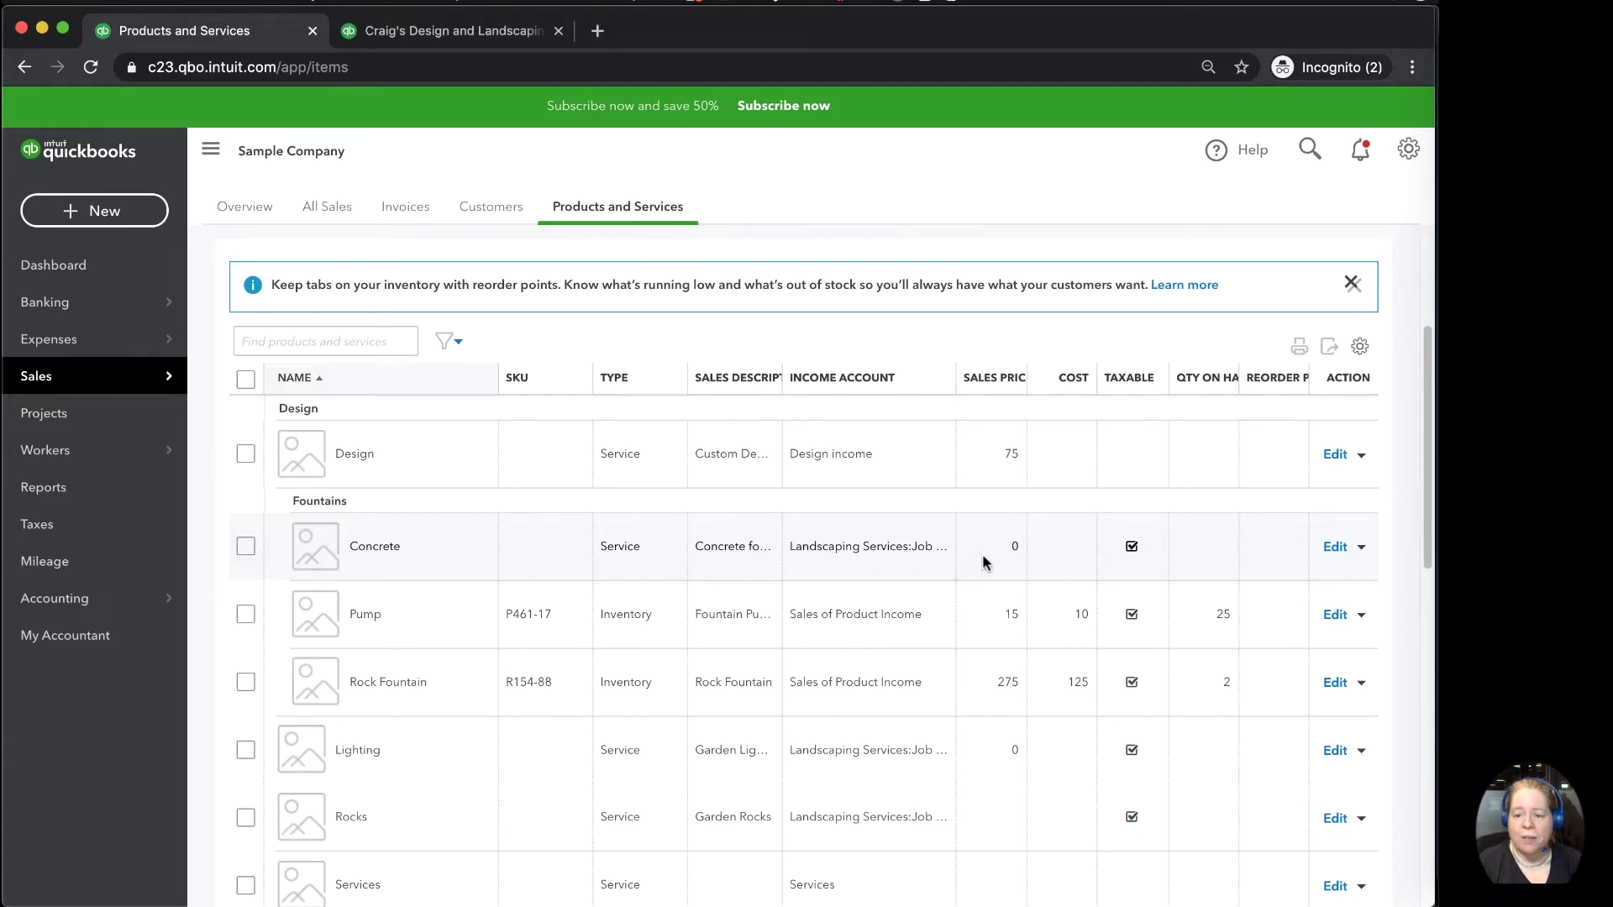
{"action": "left_click", "coordinate": [1363, 549]}
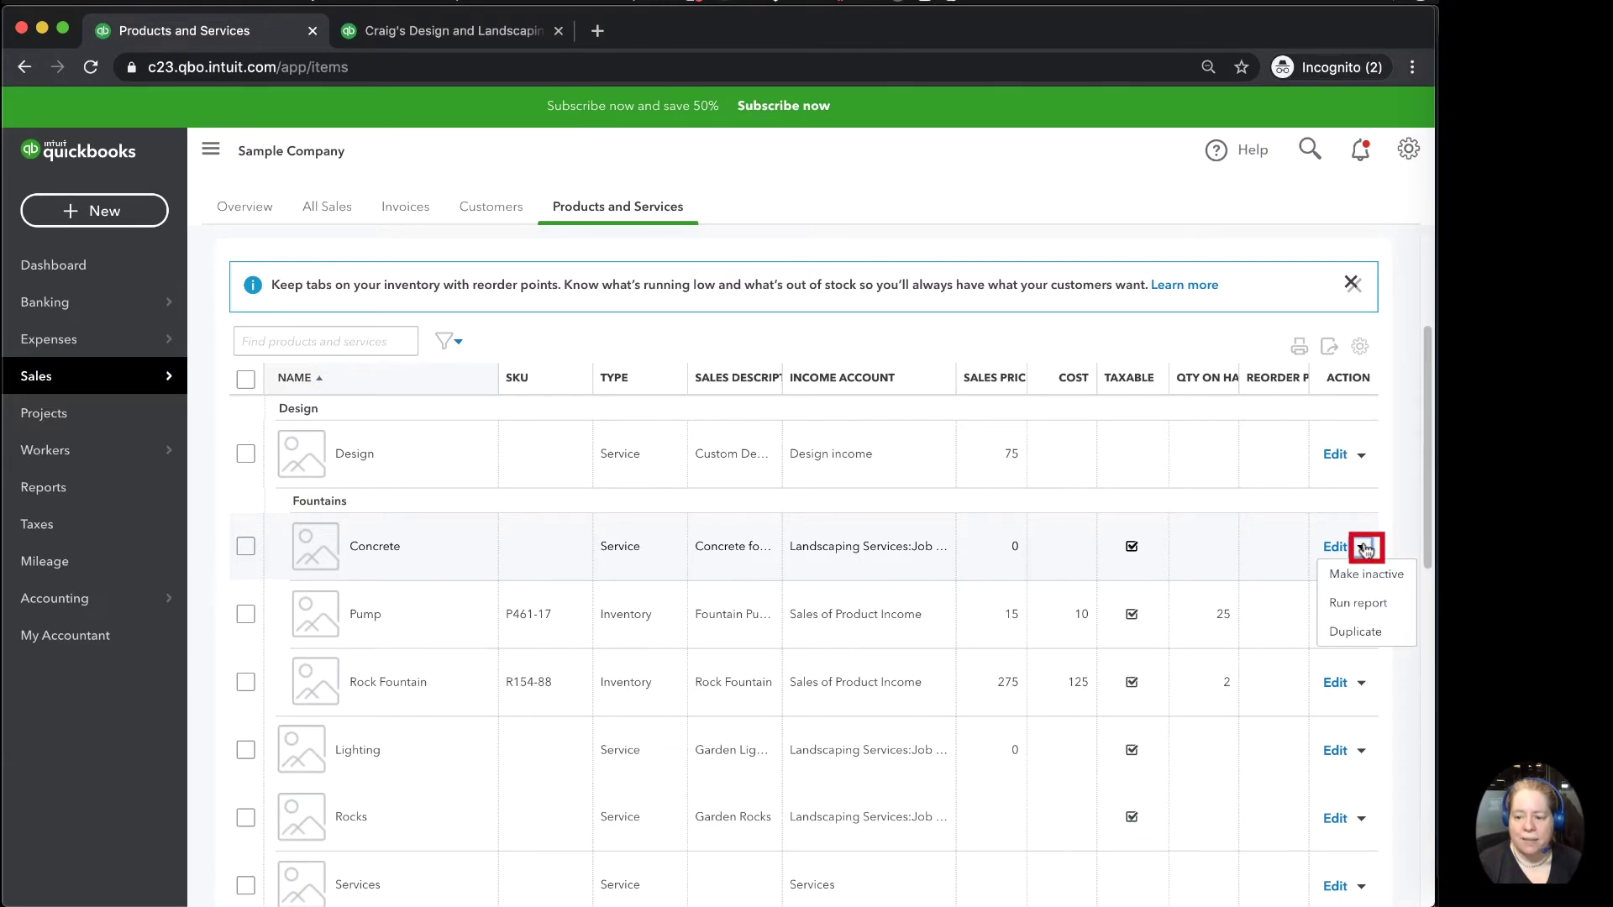
{"action": "left_click", "coordinate": [1365, 603]}
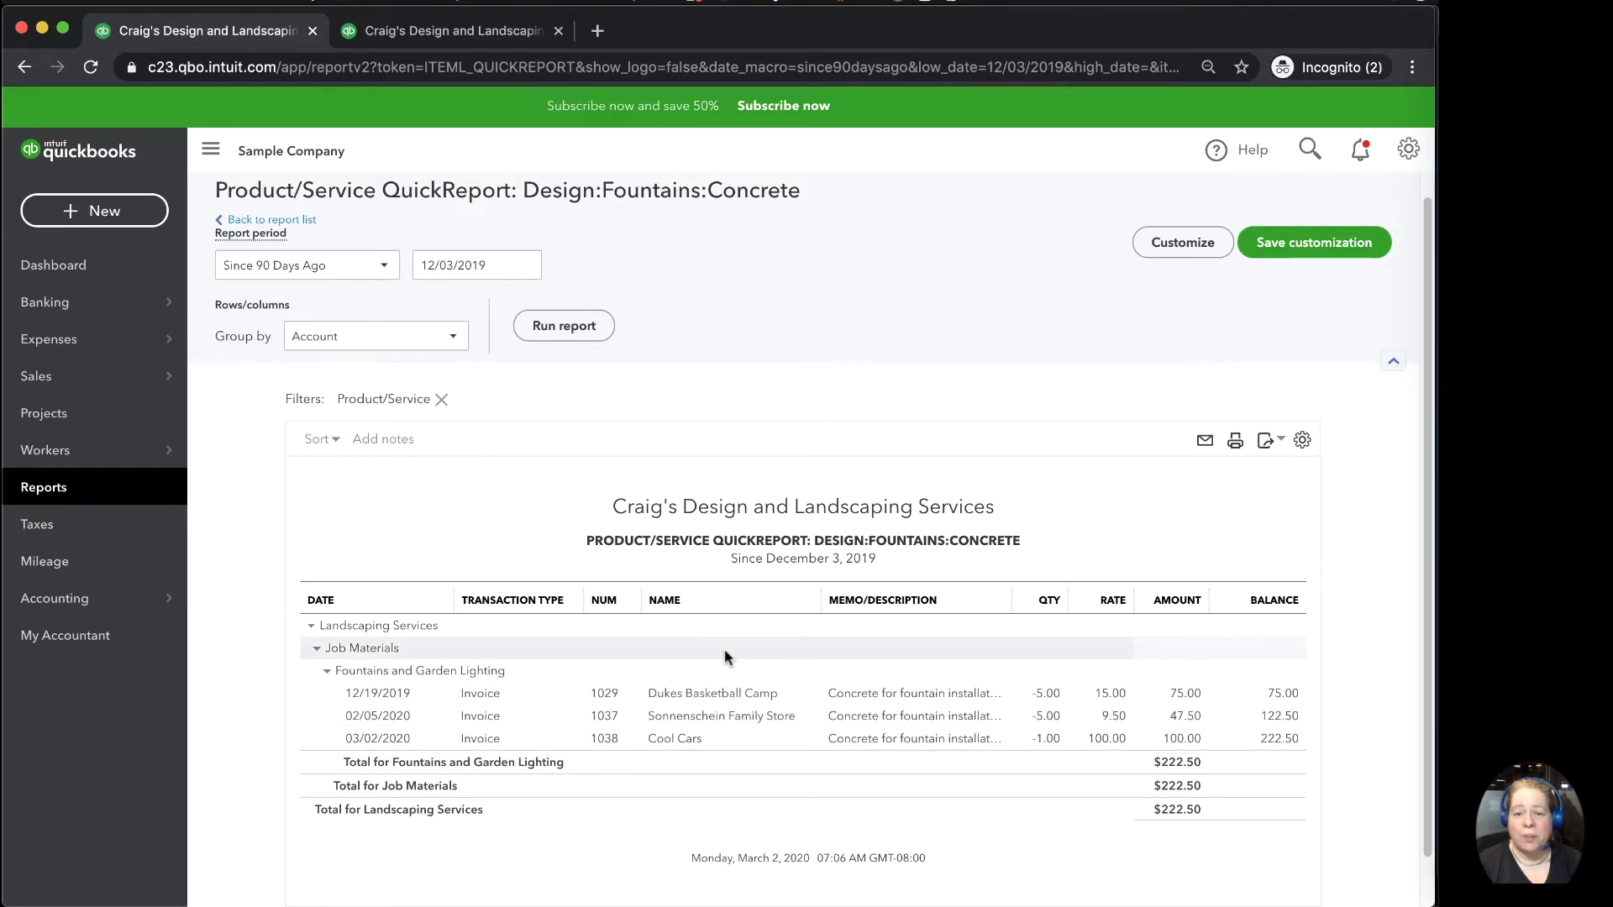
{"action": "key", "text": "super+bracketleft"}
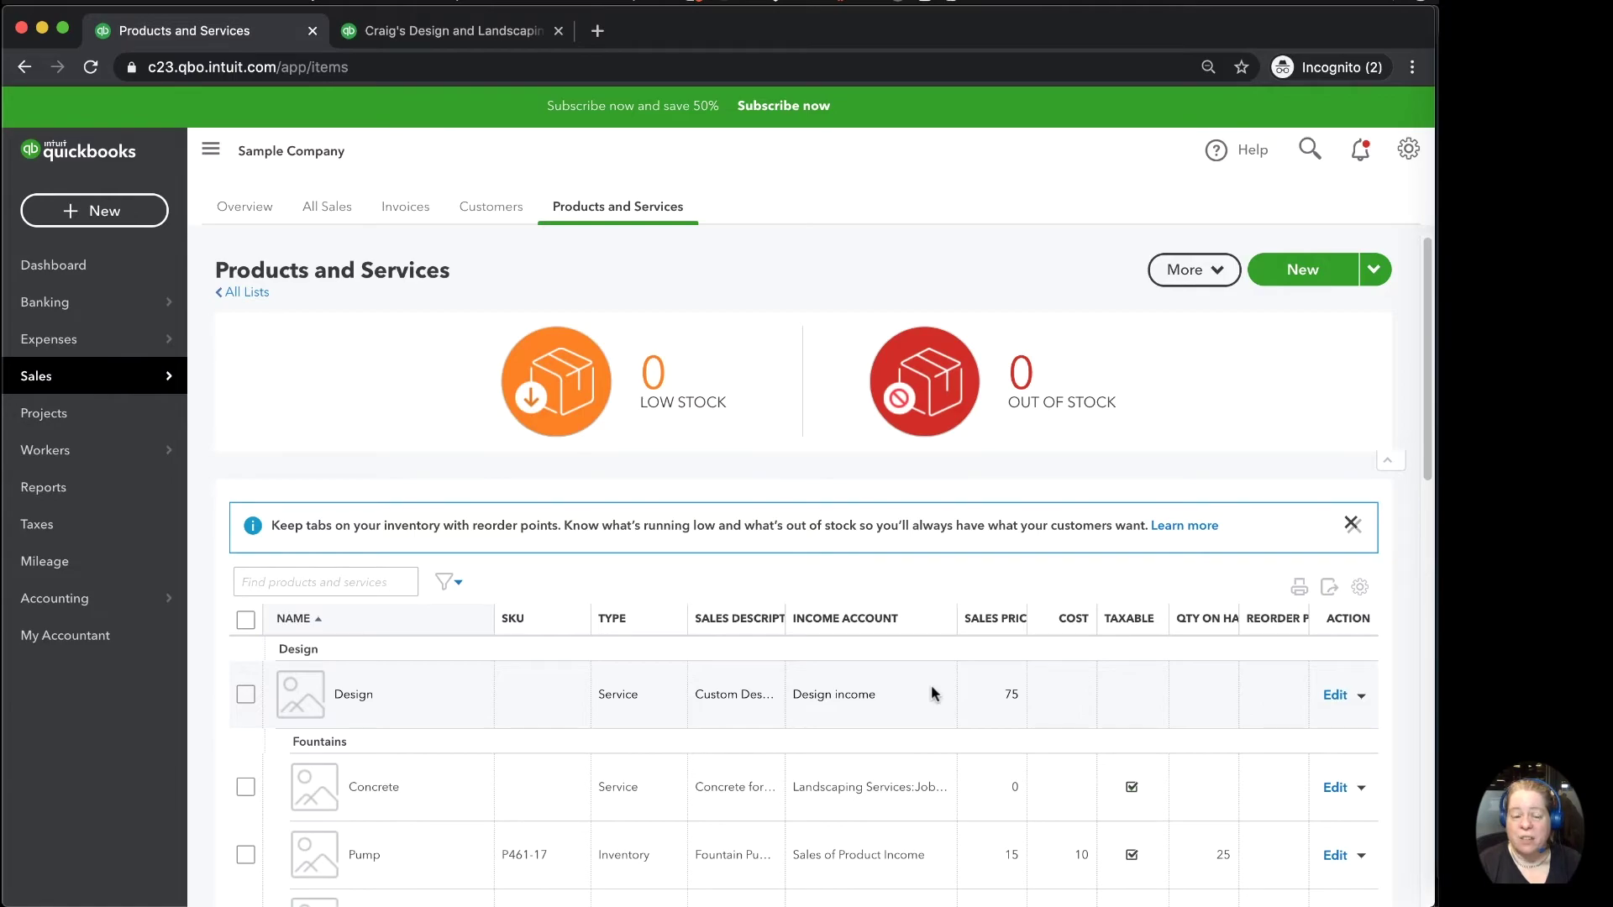
Find the Sales by Product/Service Summary report by searching 'product' and set its period to All Dates
{"action": "left_click", "coordinate": [55, 496]}
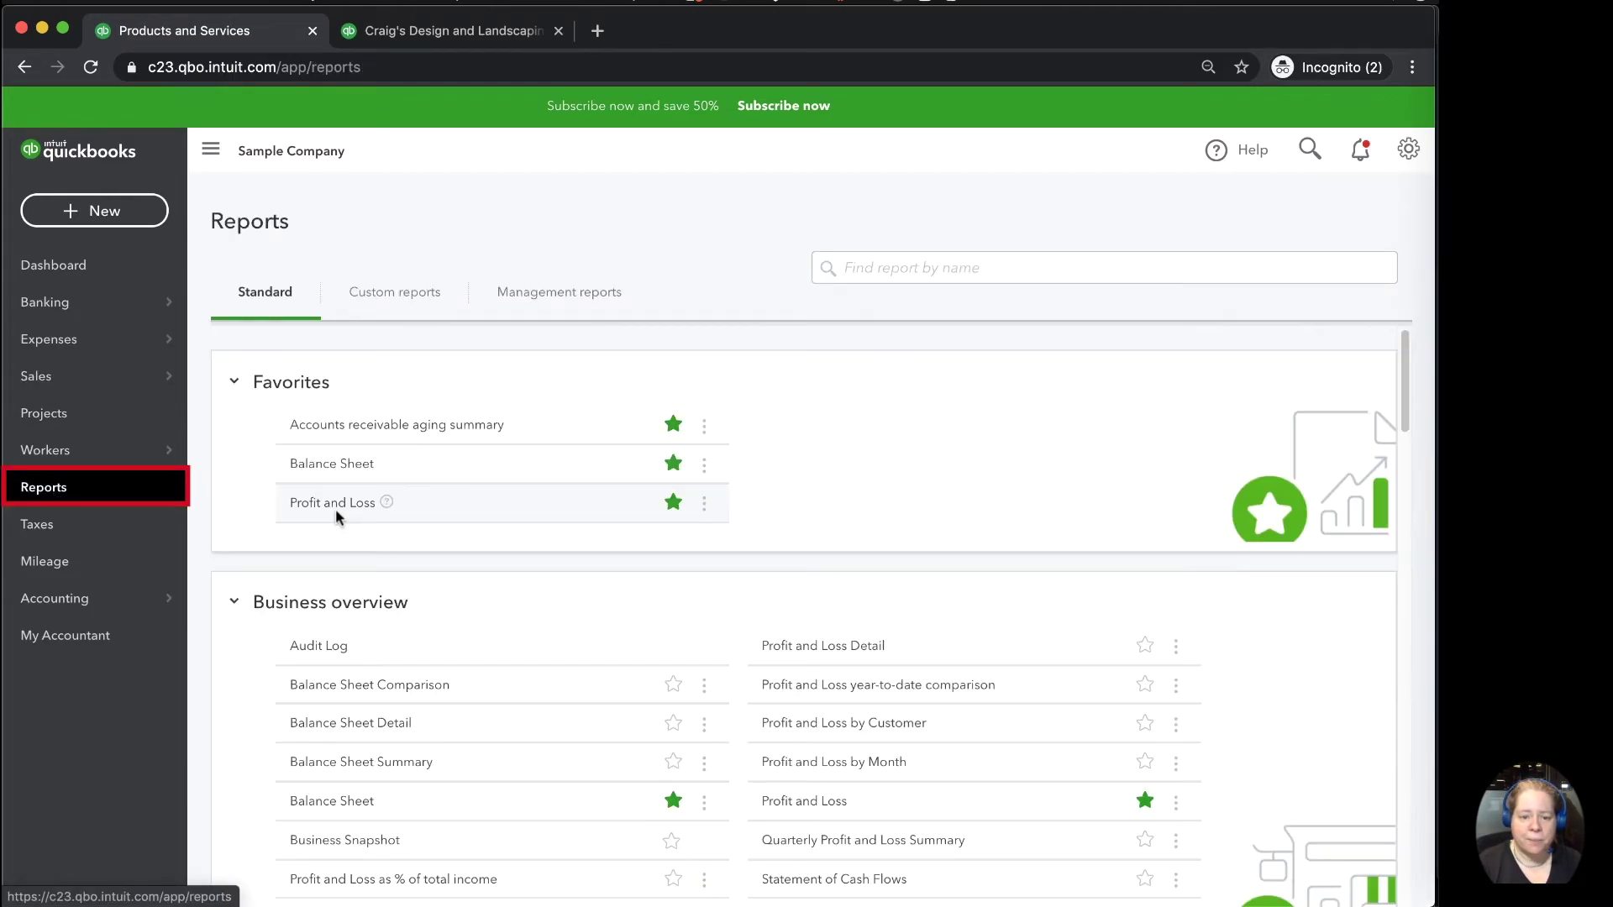
{"action": "left_click", "coordinate": [925, 268]}
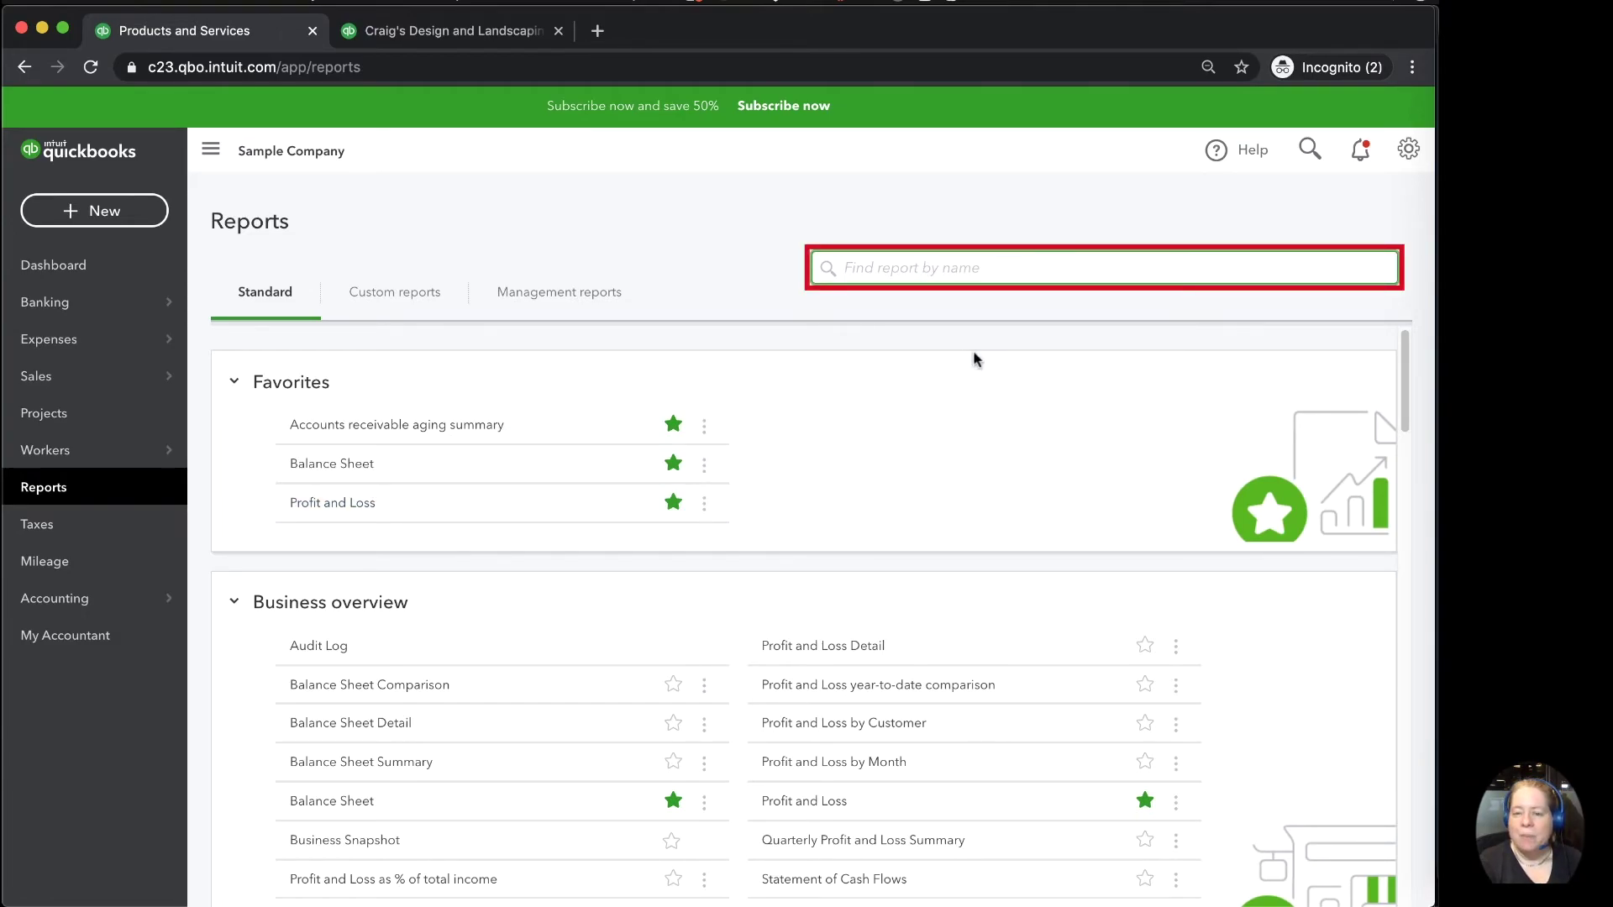
{"action": "type", "text": "p"}
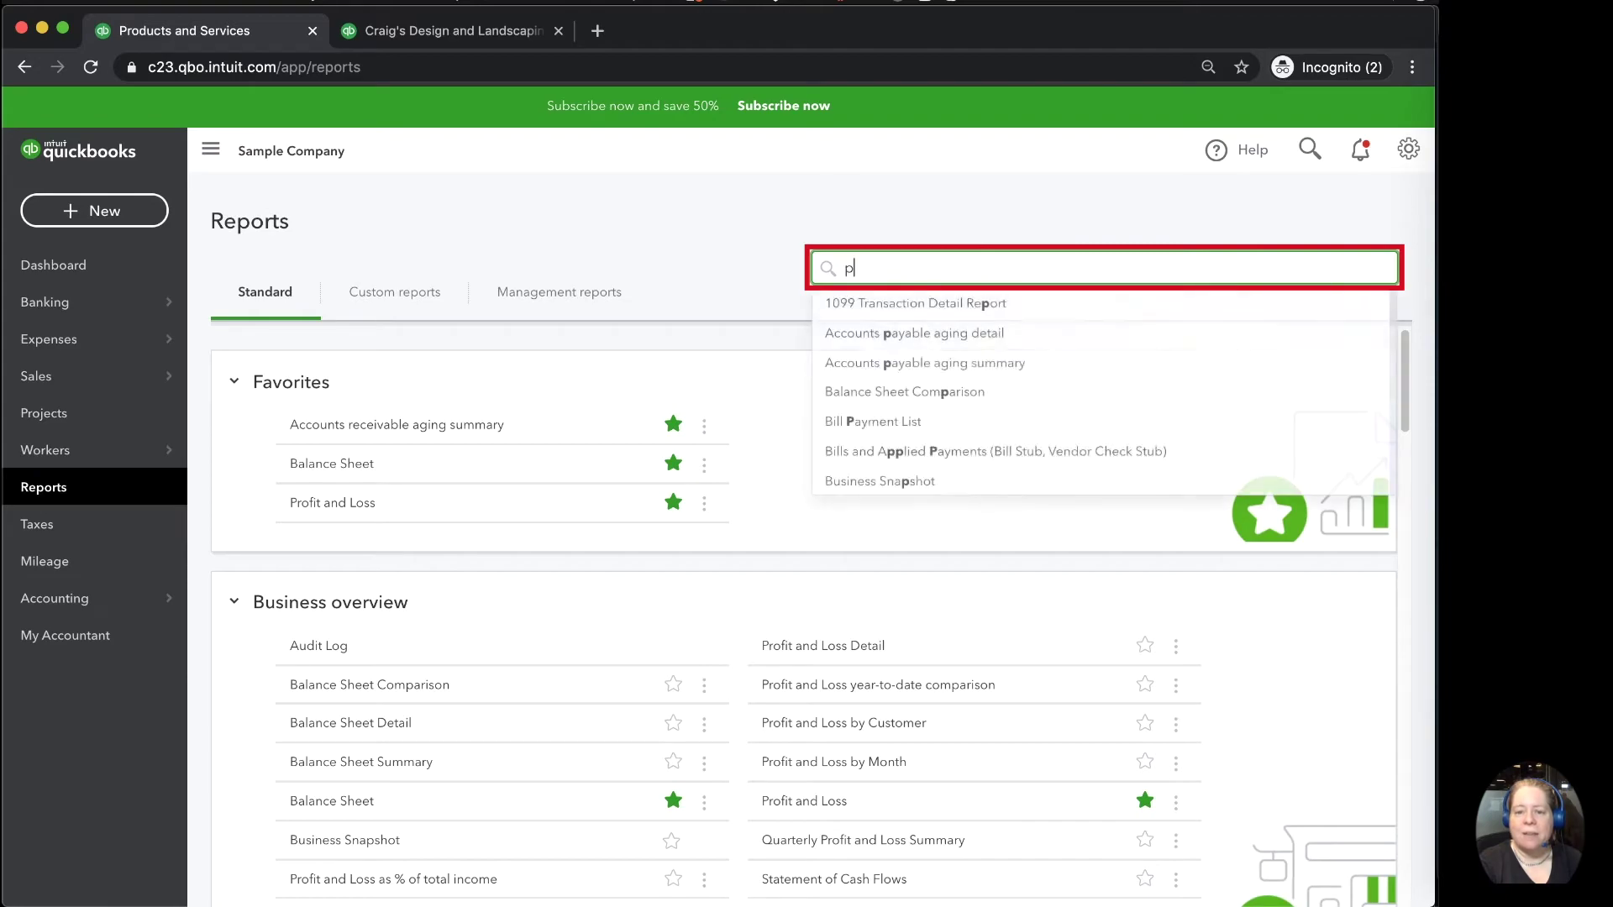
{"action": "type", "text": "roduct"}
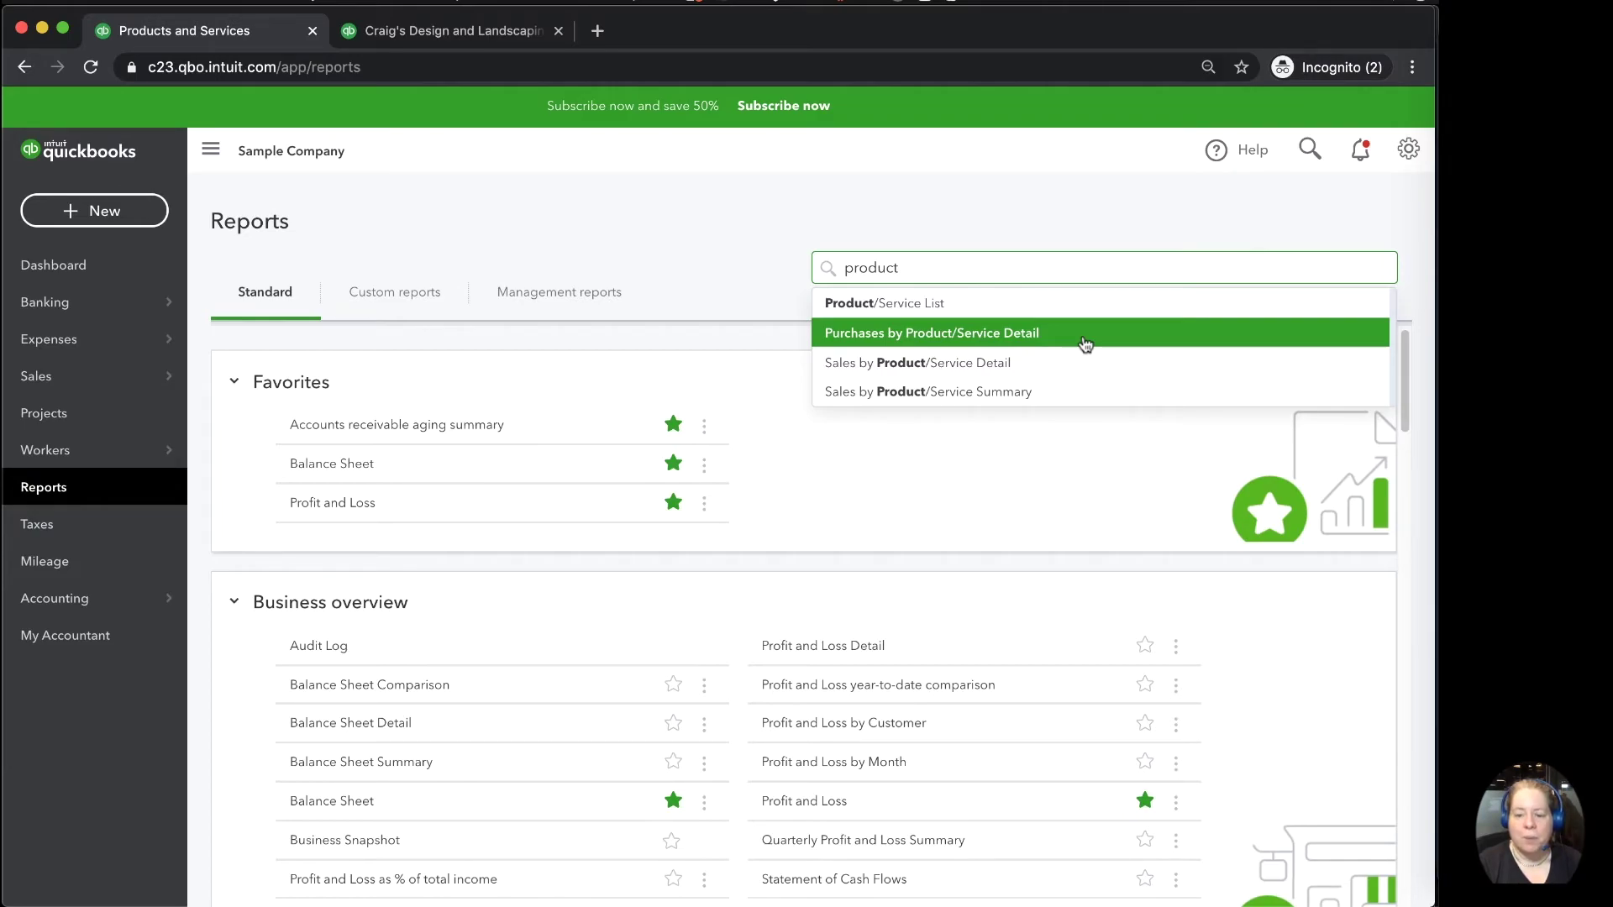
{"action": "left_click", "coordinate": [1079, 393]}
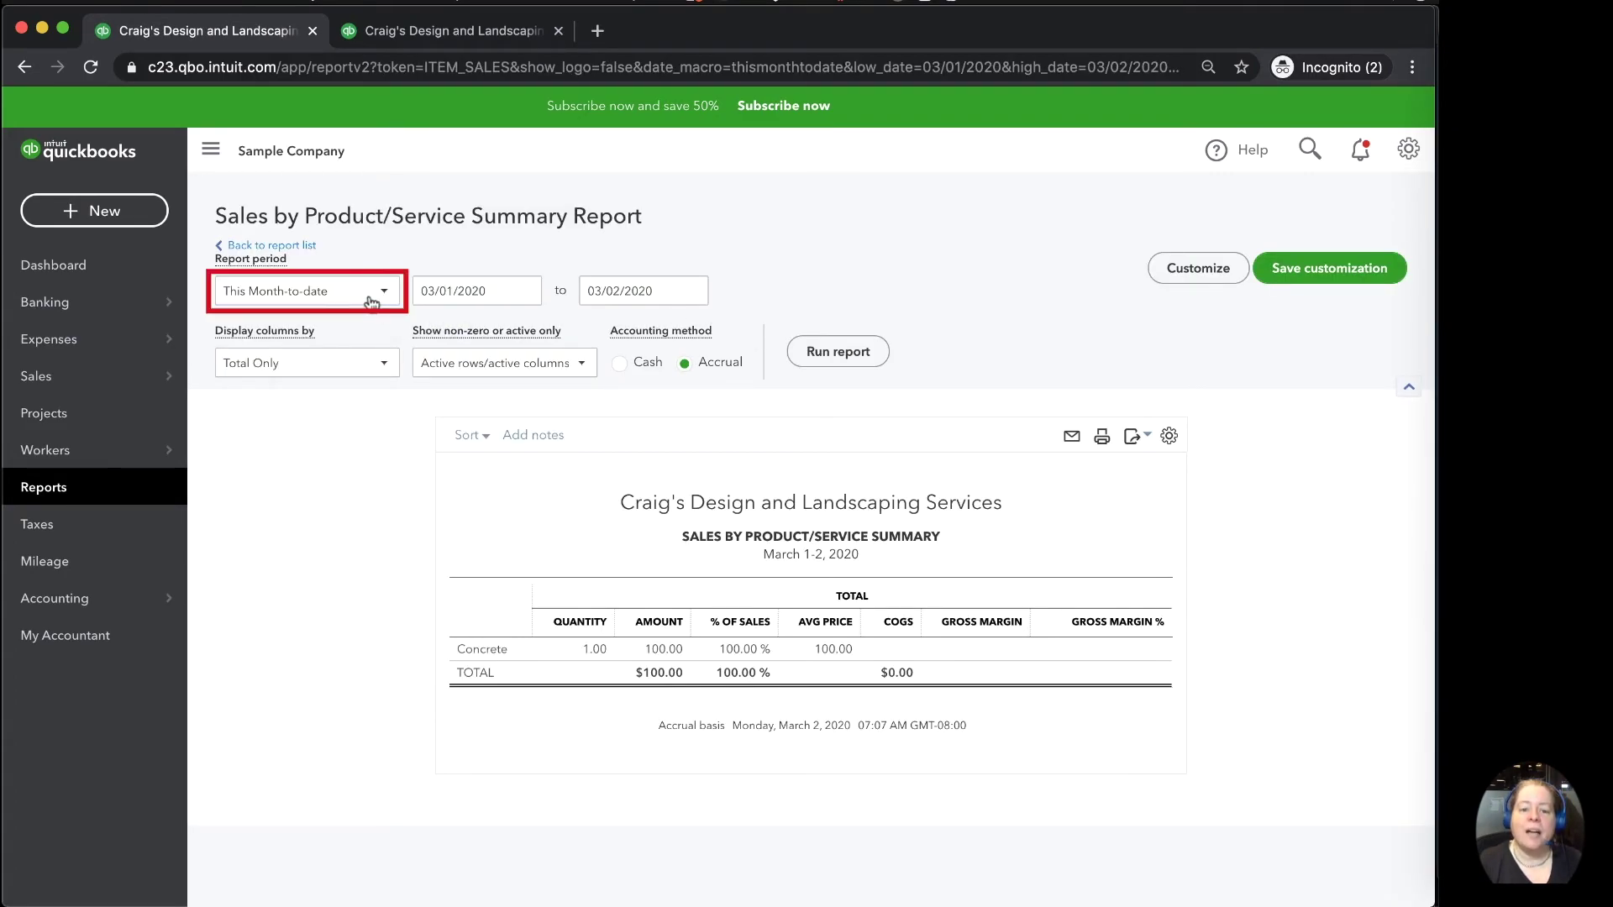
{"action": "left_click", "coordinate": [370, 300]}
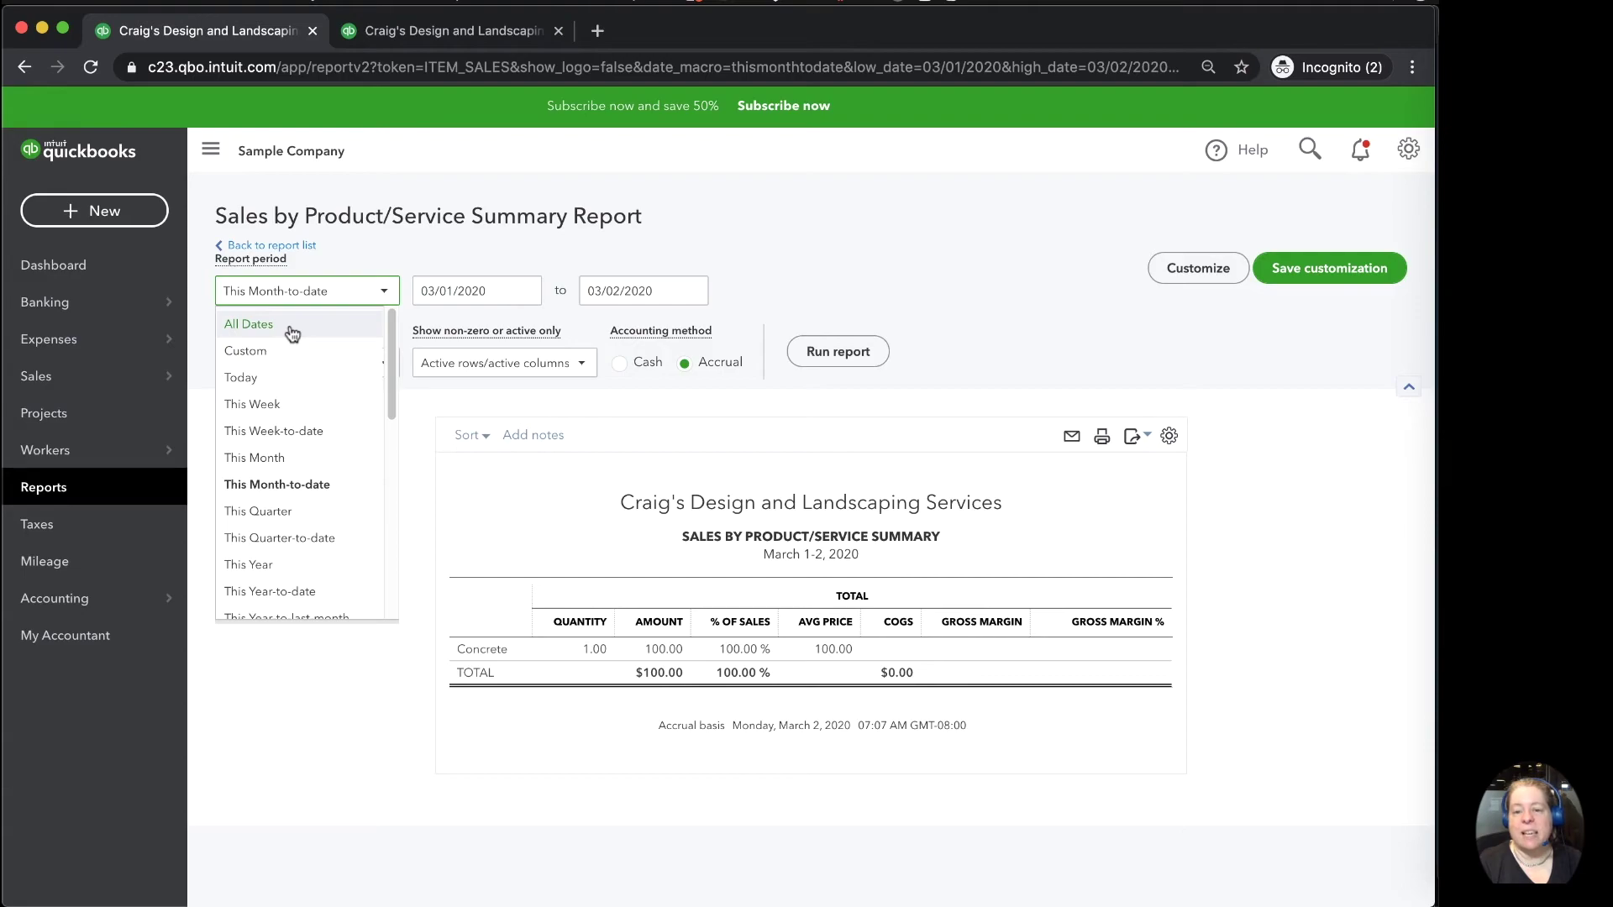
{"action": "left_click", "coordinate": [242, 319]}
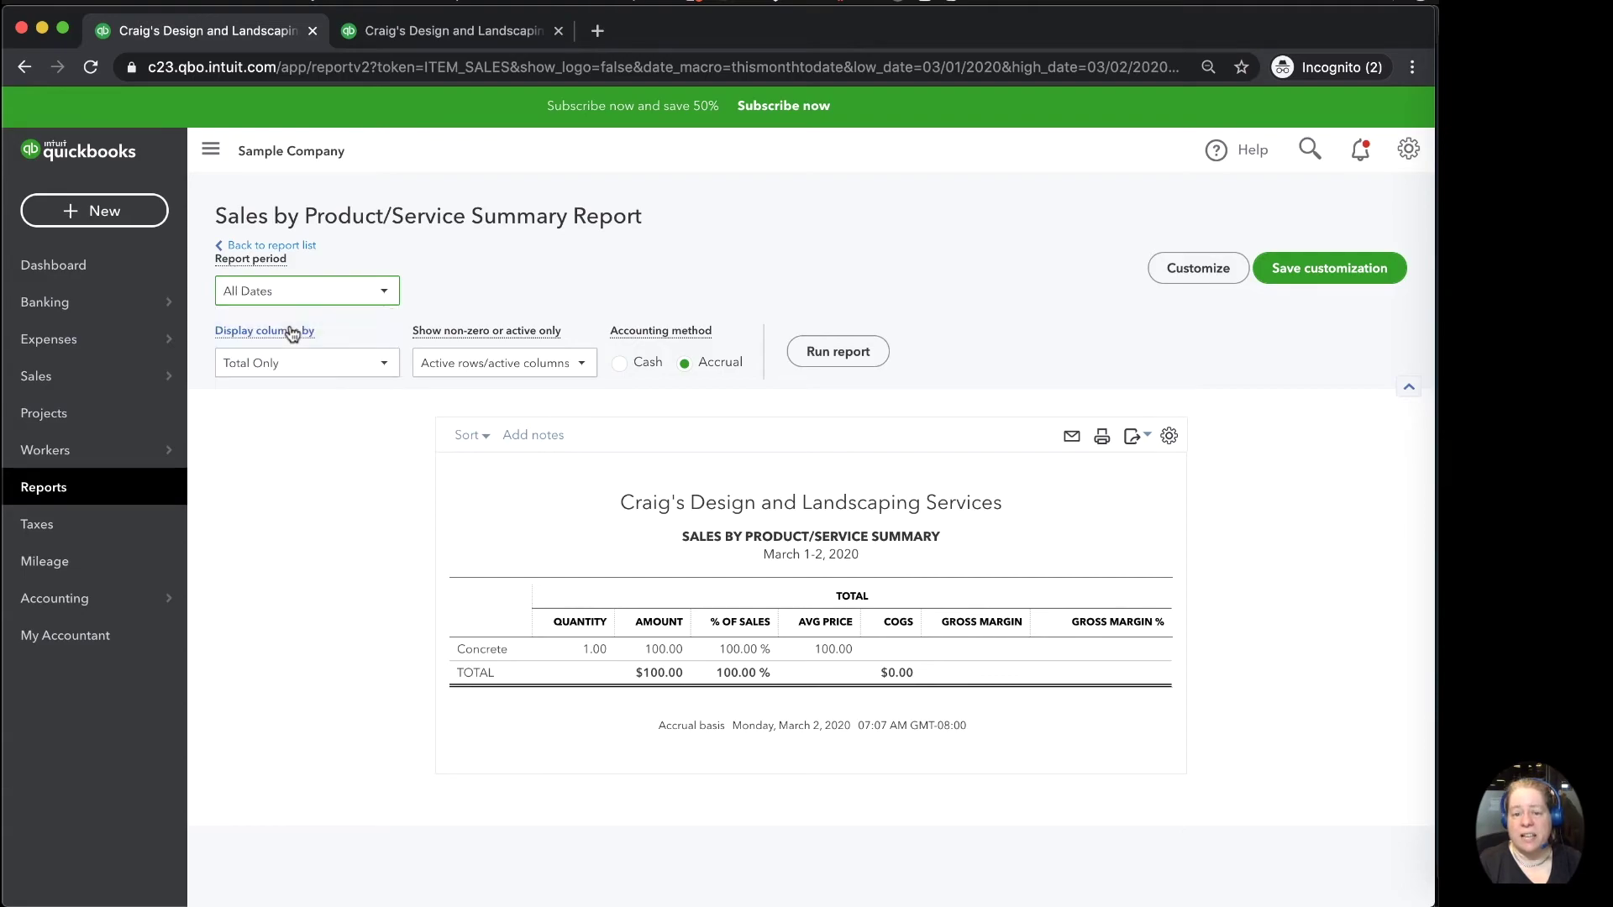
Rerun the sales summary for All Dates and highlight the Design, Concrete and Rock Fountain figures
{"action": "left_click", "coordinate": [872, 353]}
{"action": "scroll", "coordinate": [1041, 467], "scroll_direction": "down", "scroll_amount": 3}
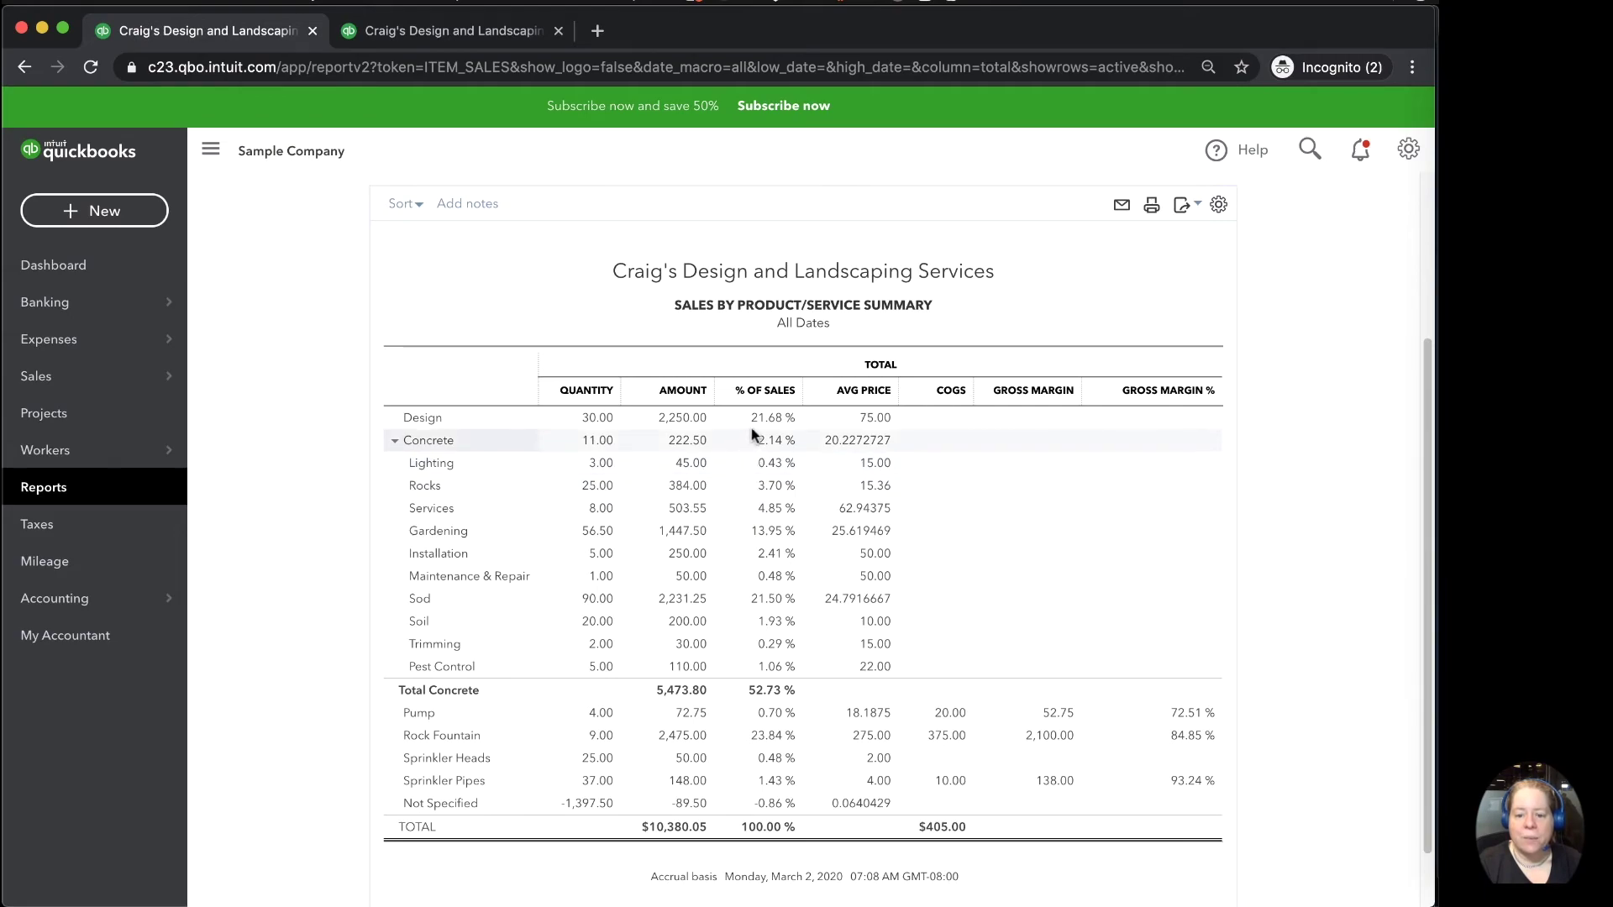
{"action": "left_click_drag", "start_coordinate": [747, 417], "coordinate": [798, 441]}
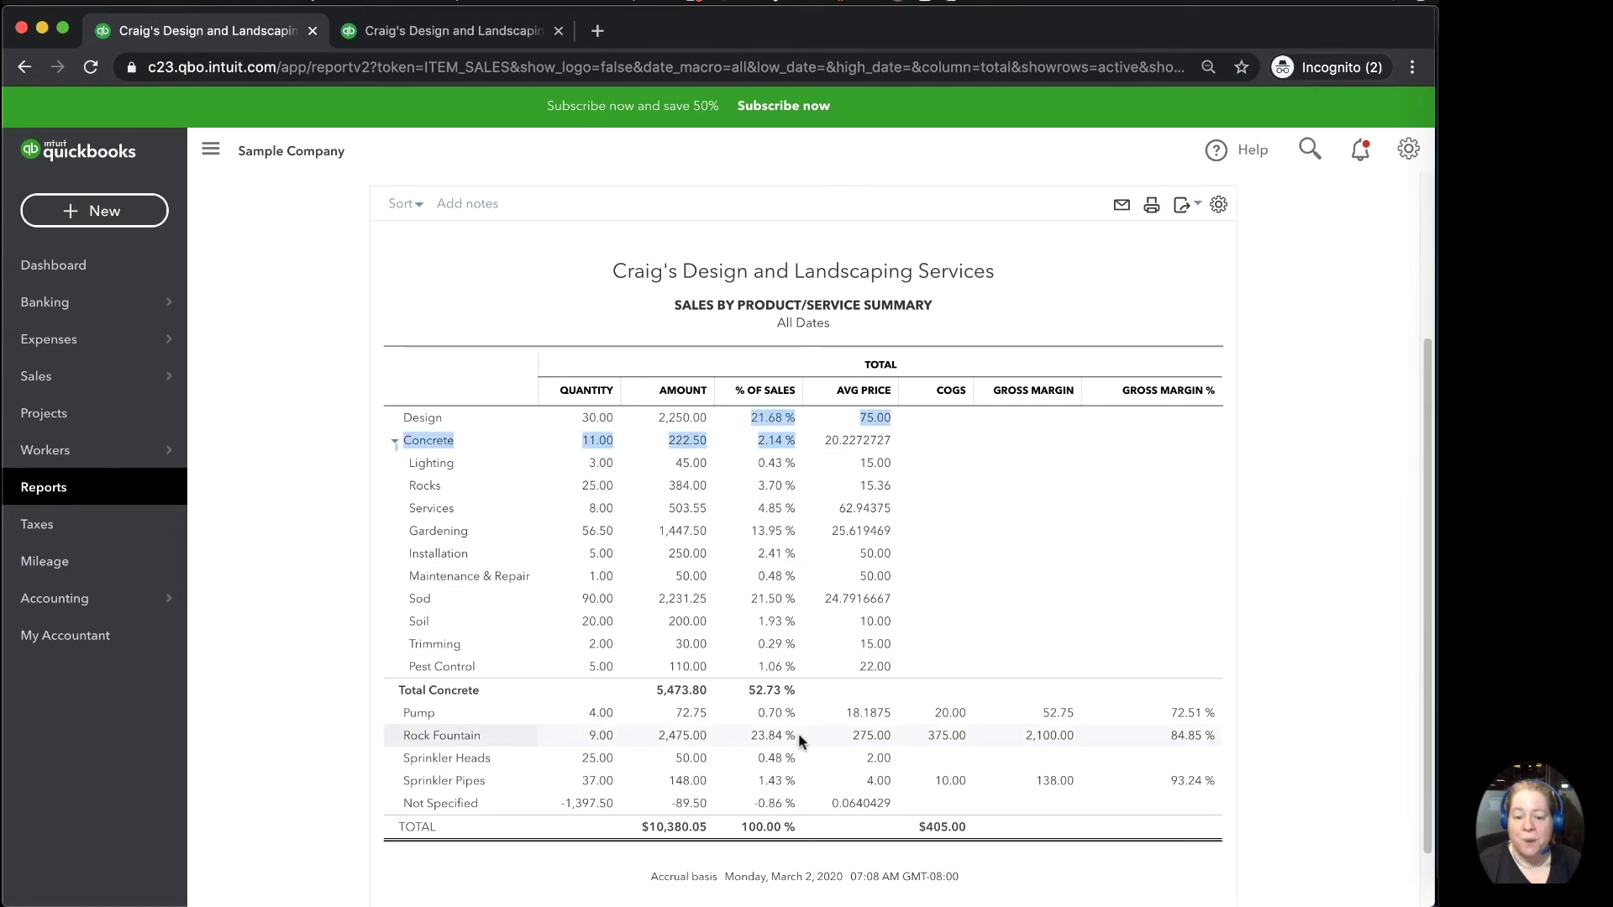
{"action": "left_click_drag", "start_coordinate": [751, 735], "coordinate": [796, 739]}
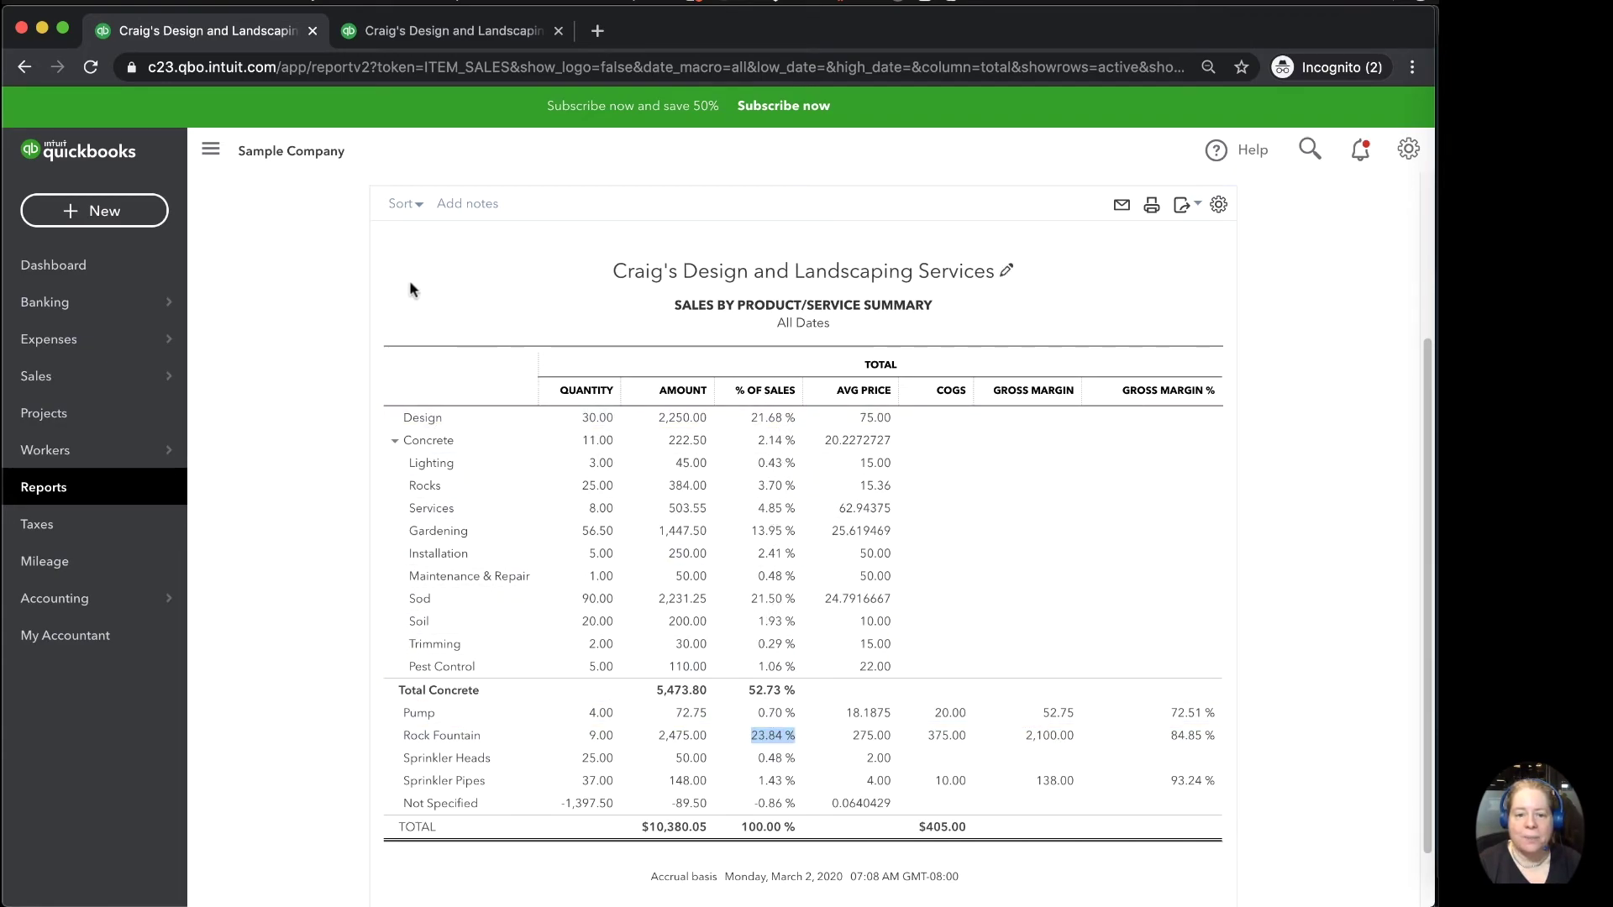
{"action": "left_click", "coordinate": [369, 353]}
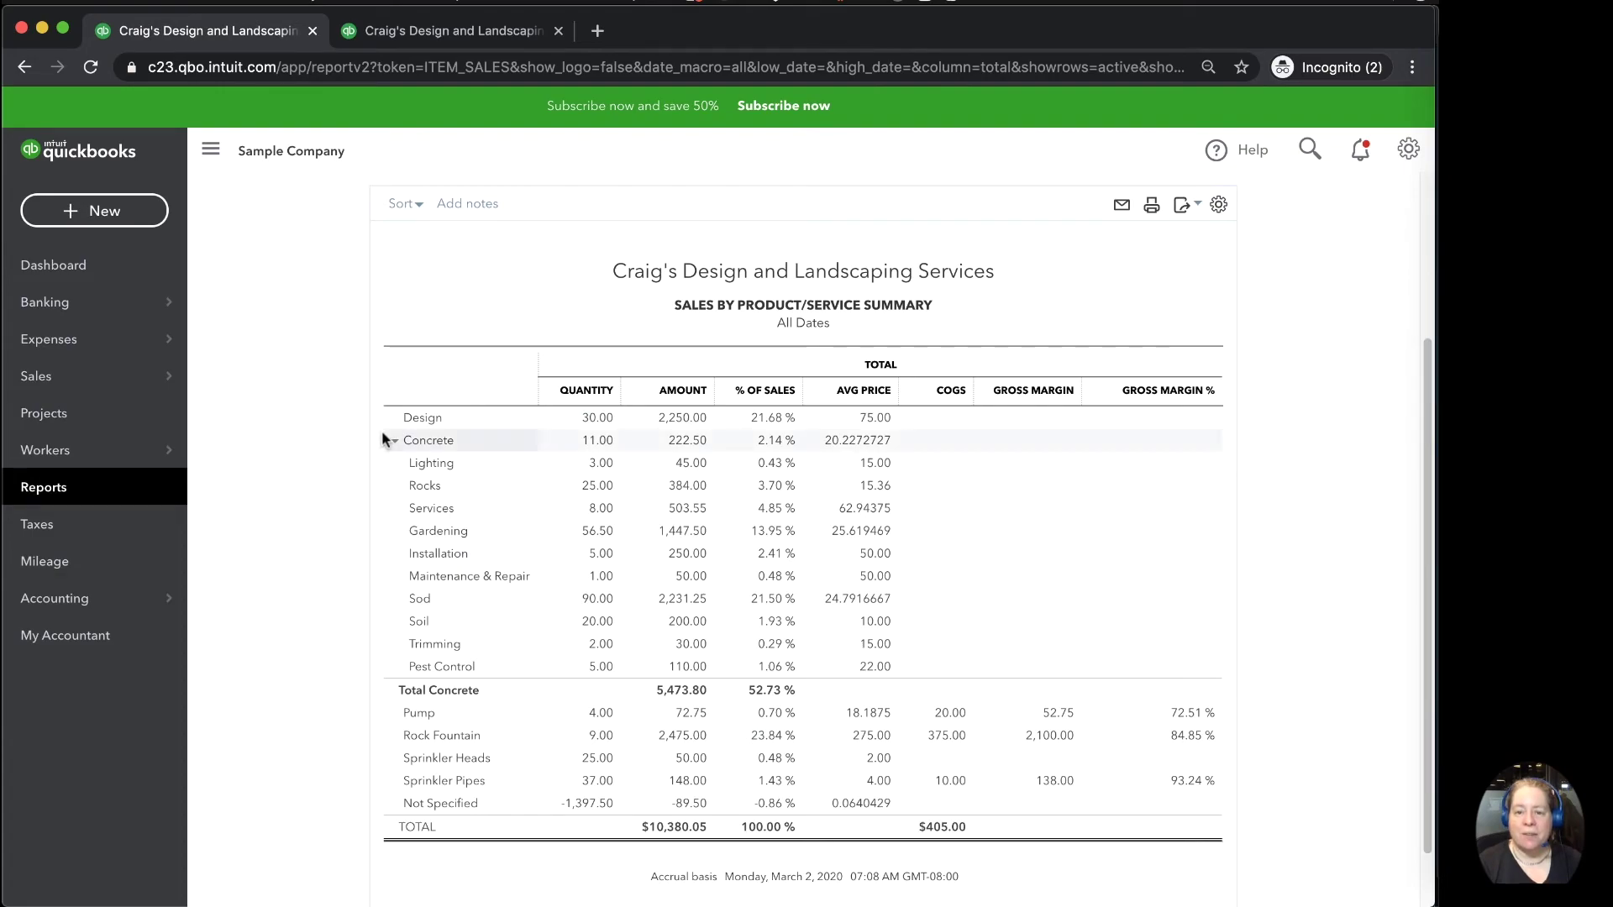